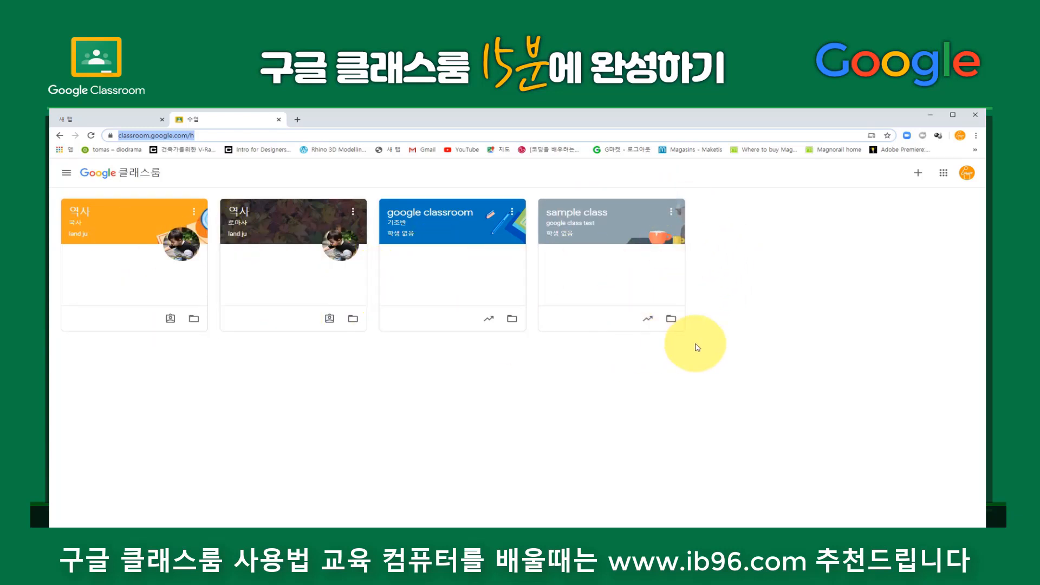
left_click(918, 177)
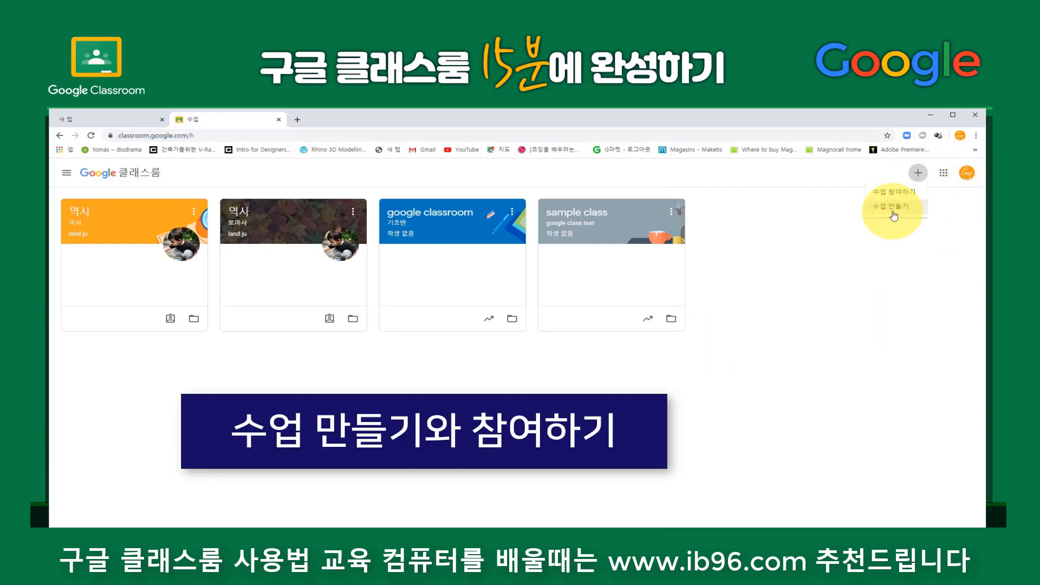
left_click(796, 279)
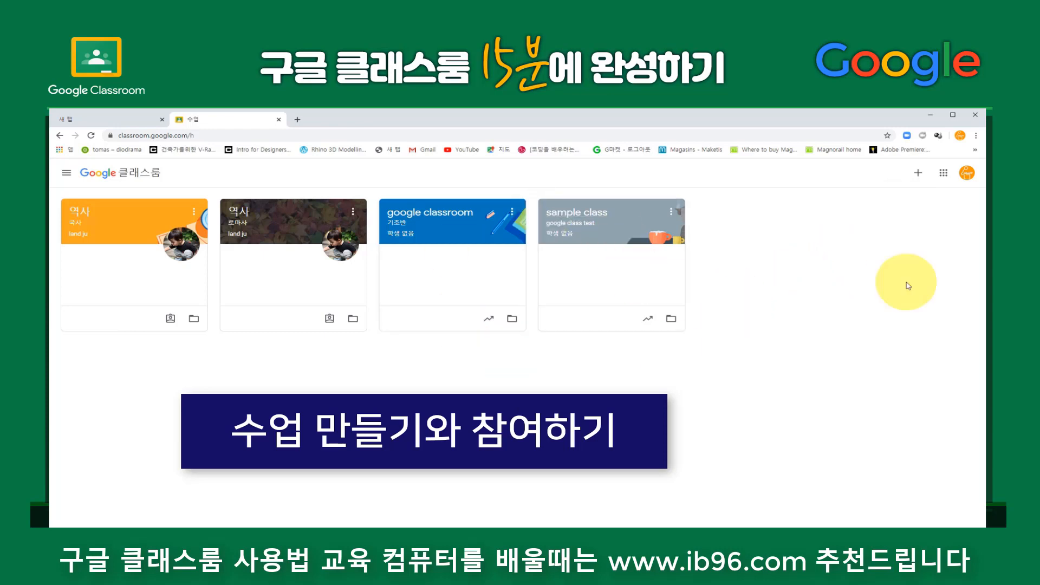
left_click(918, 175)
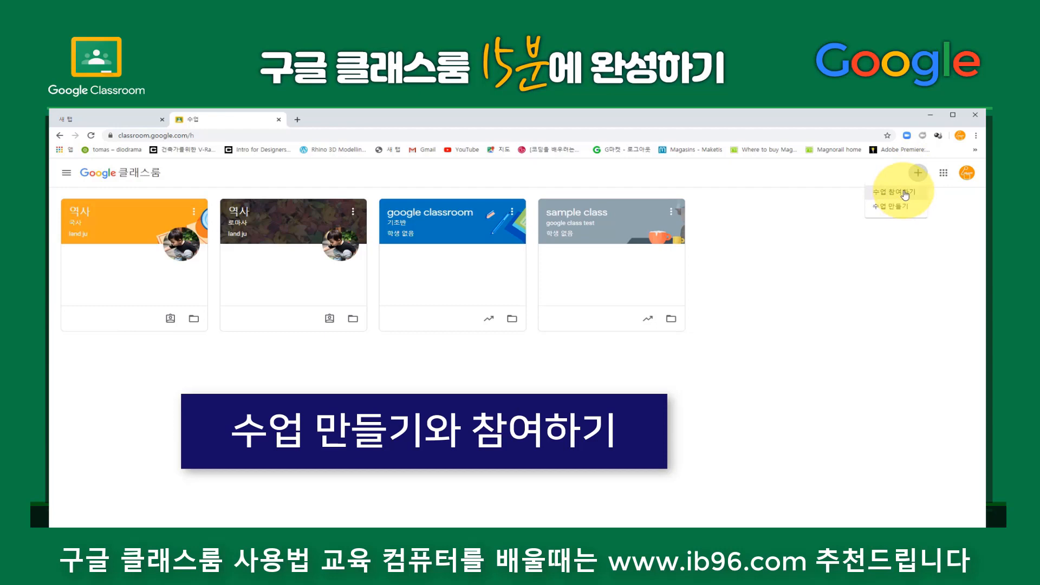
left_click(794, 221)
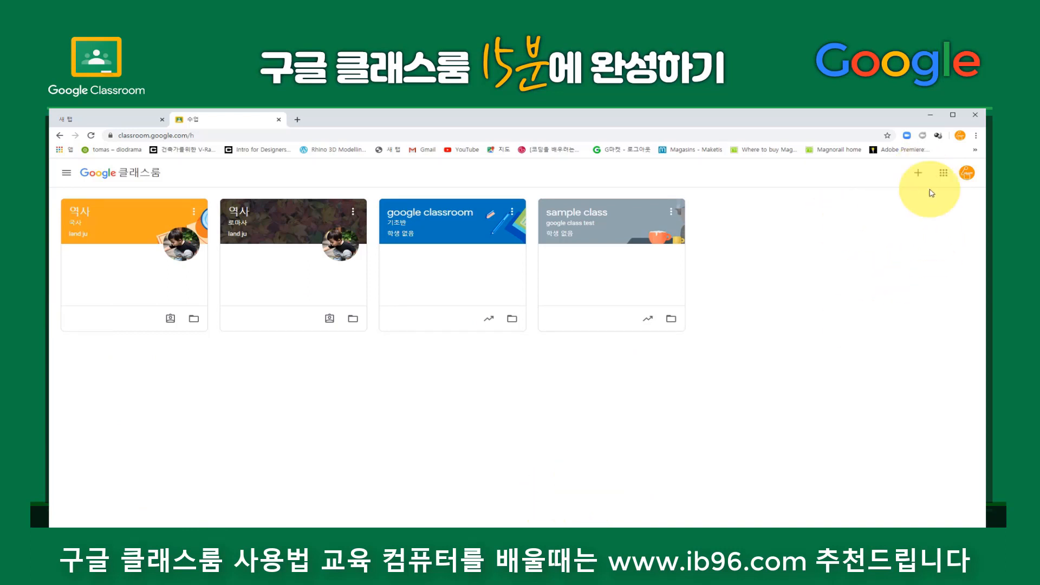
left_click(919, 173)
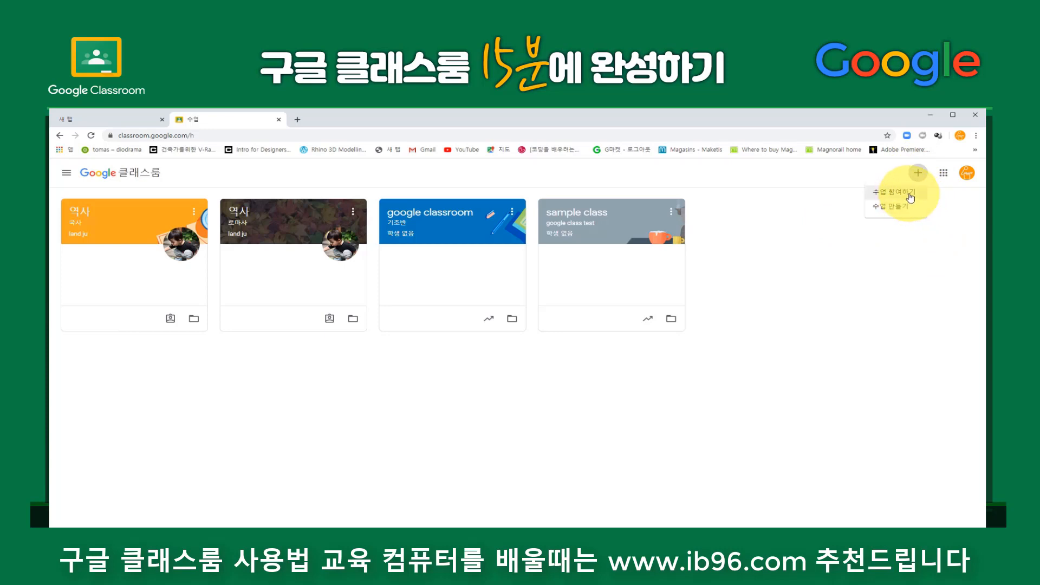
left_click(772, 304)
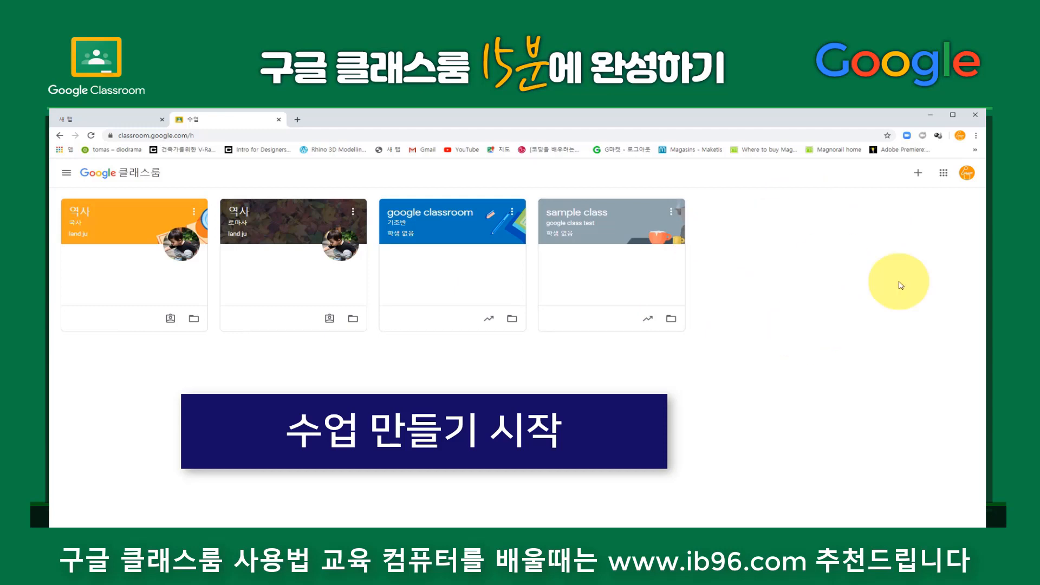
left_click(920, 174)
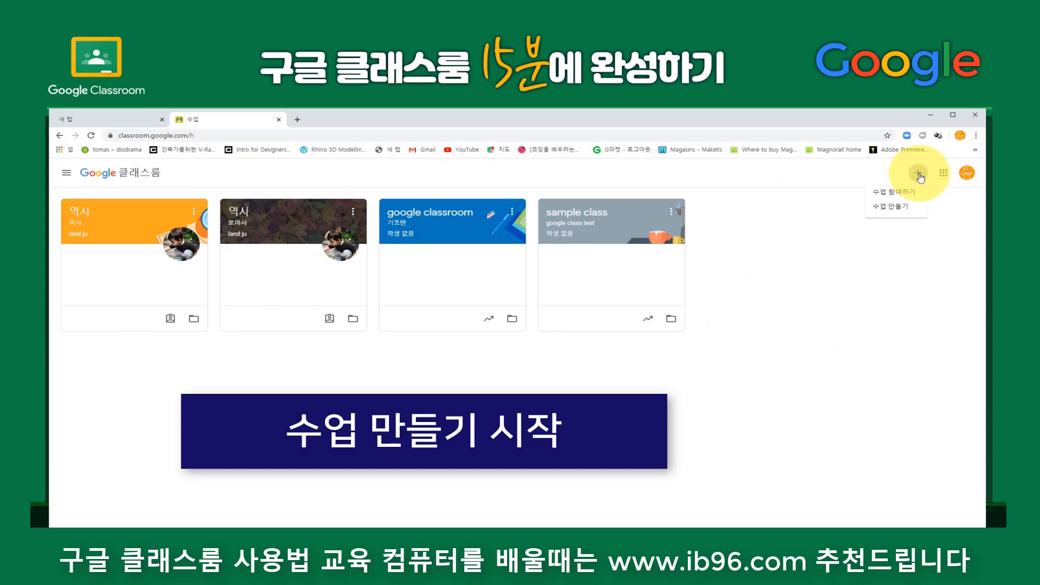
left_click(904, 207)
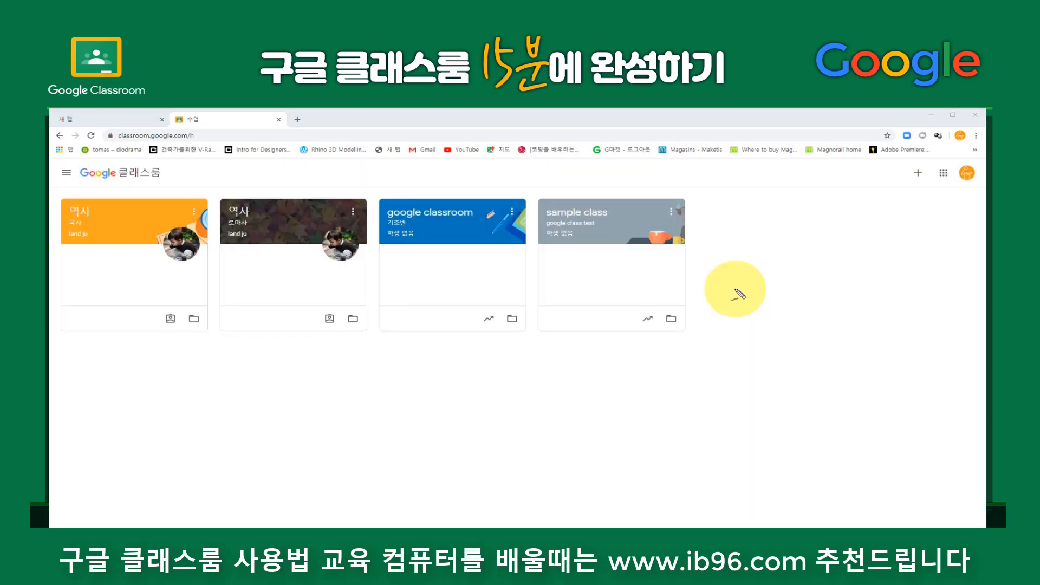
Draw a freehand explanatory diagram labelled 15G with boxes and arrows beside the class cards, and clear the drawing
left_click_drag(729, 264, 732, 348)
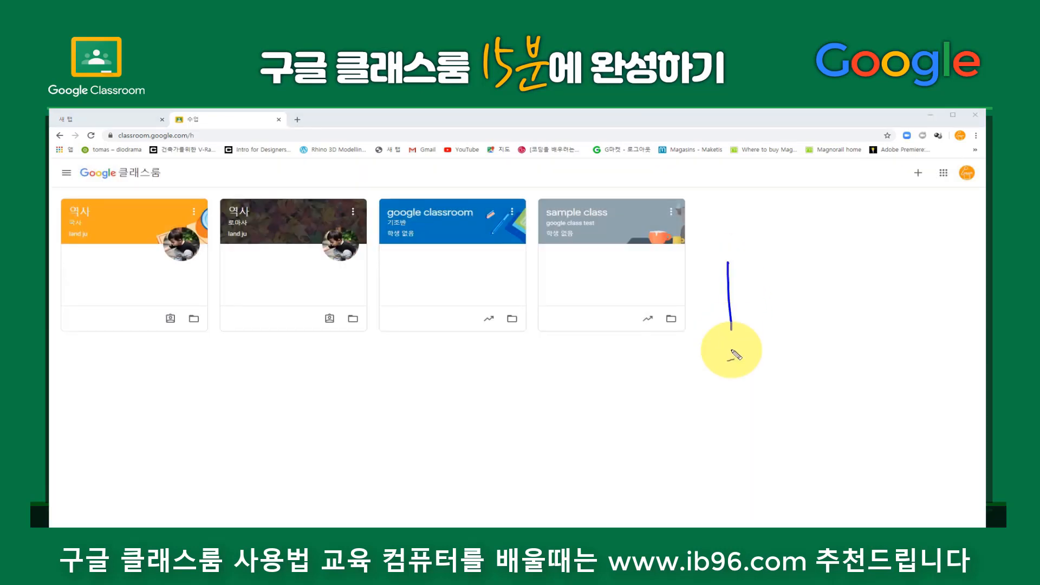
mouse_move(733, 273)
left_mouse_down()
mouse_move(788, 346)
mouse_move(745, 339)
left_mouse_up()
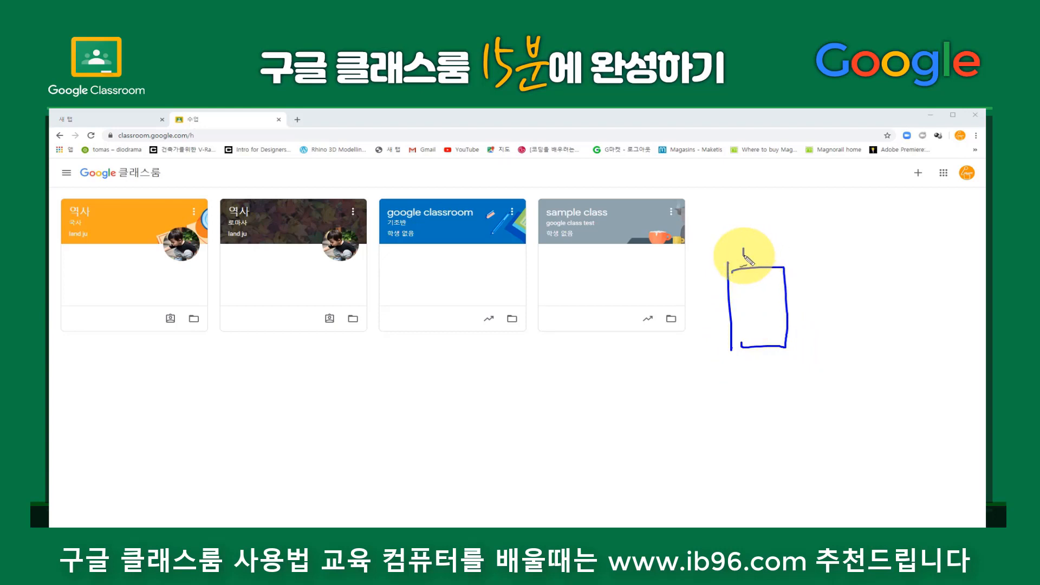
mouse_move(743, 251)
left_mouse_down()
mouse_move(773, 249)
mouse_move(745, 254)
mouse_move(727, 277)
left_mouse_up()
mouse_move(726, 264)
left_mouse_down()
mouse_move(715, 278)
mouse_move(766, 290)
mouse_move(823, 248)
left_mouse_up()
left_click_drag(812, 250, 819, 257)
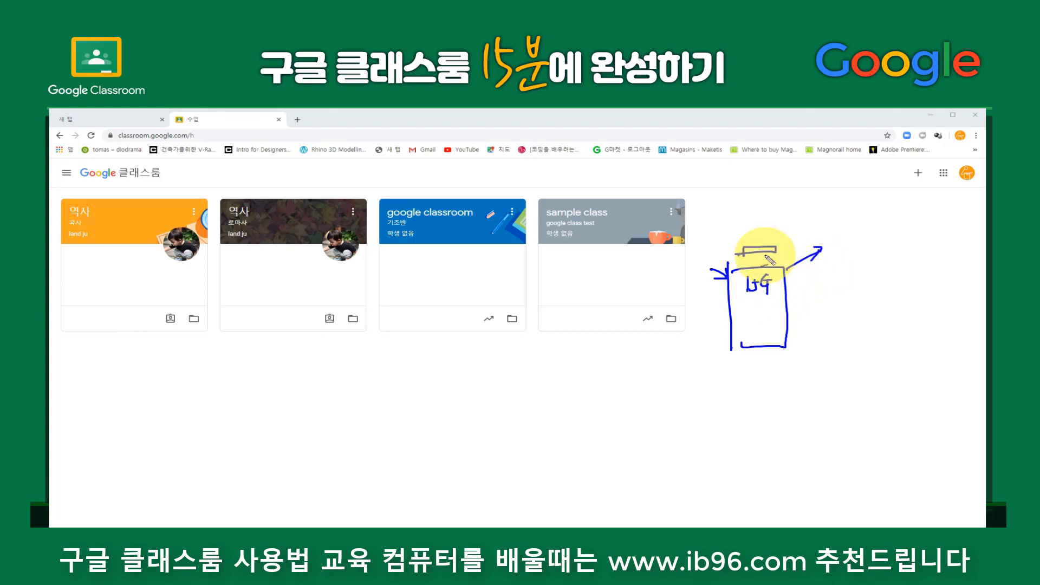
left_click_drag(773, 247, 779, 244)
left_click_drag(766, 224, 760, 239)
left_click_drag(759, 232, 770, 232)
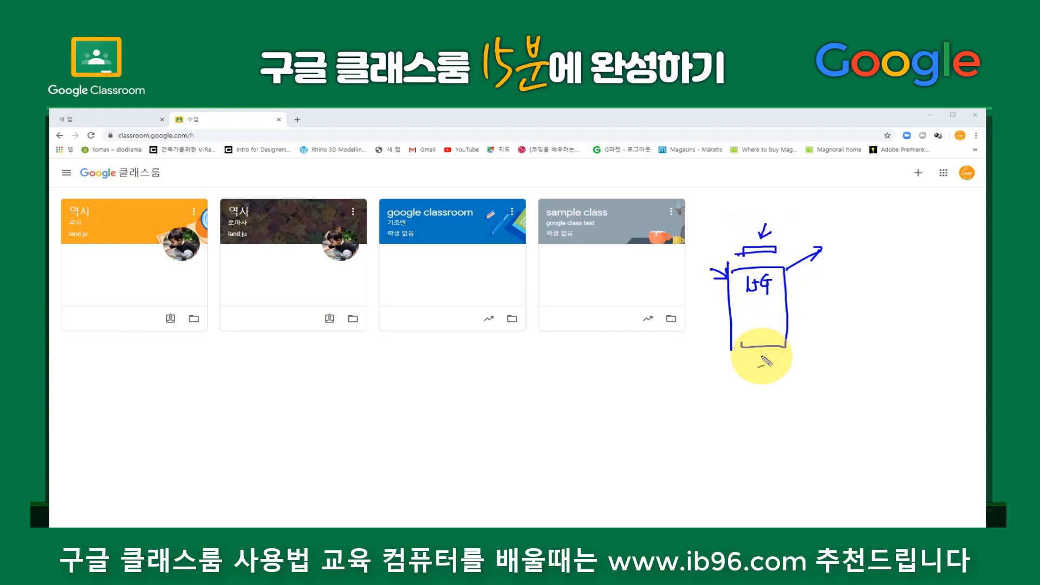
left_click_drag(760, 360, 765, 355)
mouse_move(757, 252)
left_mouse_down()
mouse_move(768, 235)
mouse_move(775, 246)
left_mouse_up()
mouse_move(748, 352)
left_mouse_down()
mouse_move(762, 354)
mouse_move(780, 329)
mouse_move(780, 297)
left_mouse_up()
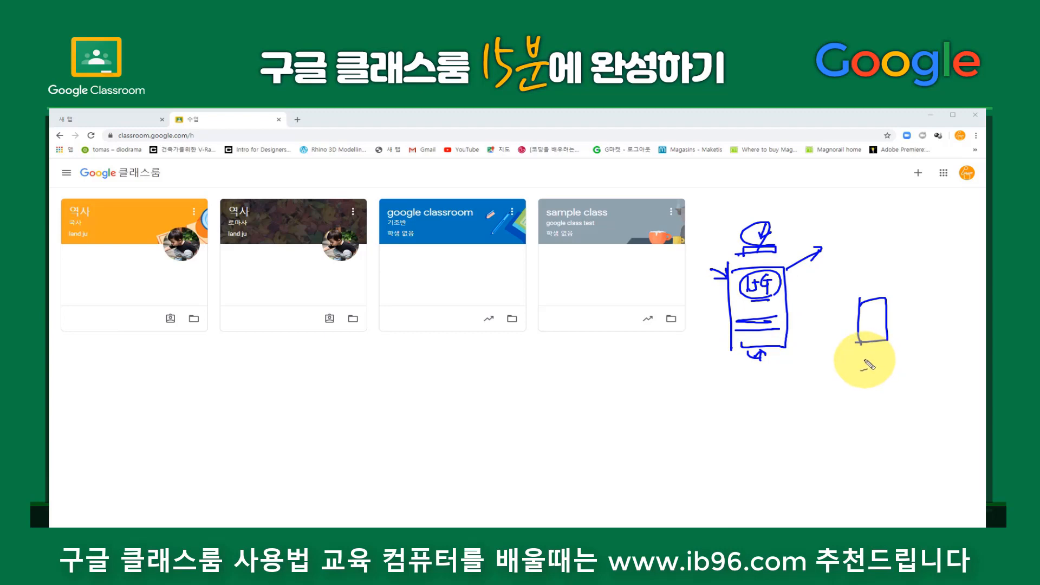
mouse_move(865, 355)
left_mouse_down()
mouse_move(889, 365)
mouse_move(870, 366)
mouse_move(877, 389)
left_mouse_up()
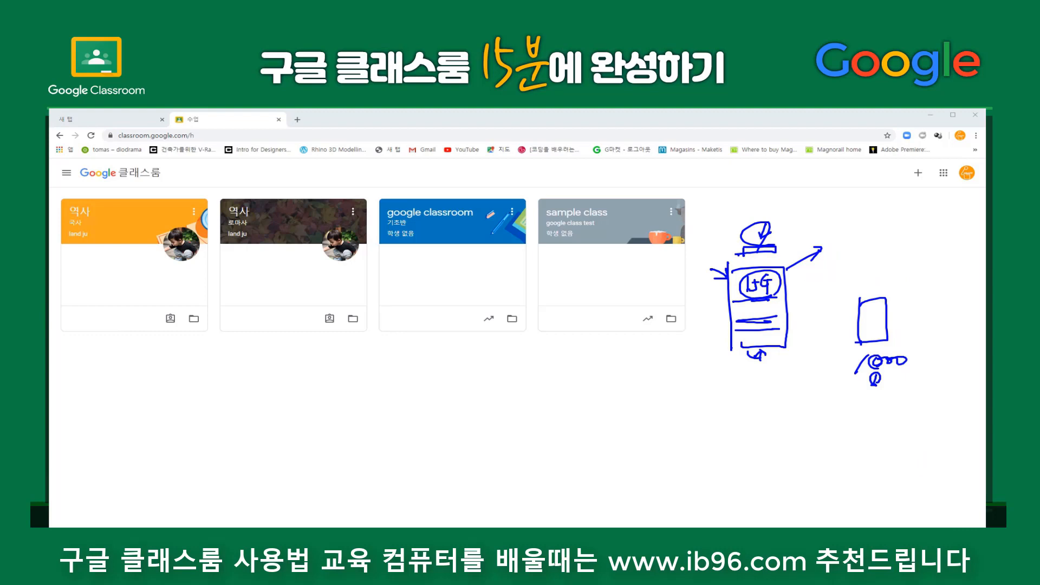
key("Escape")
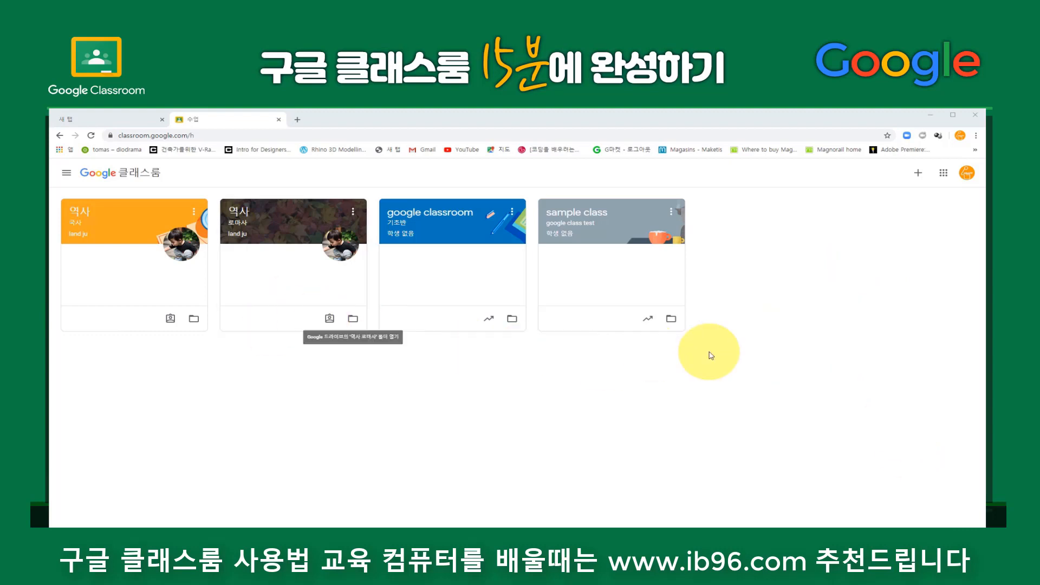
Start creating a class and review the Classroom FAQ linked in the G Suite for Education notice
left_click(917, 172)
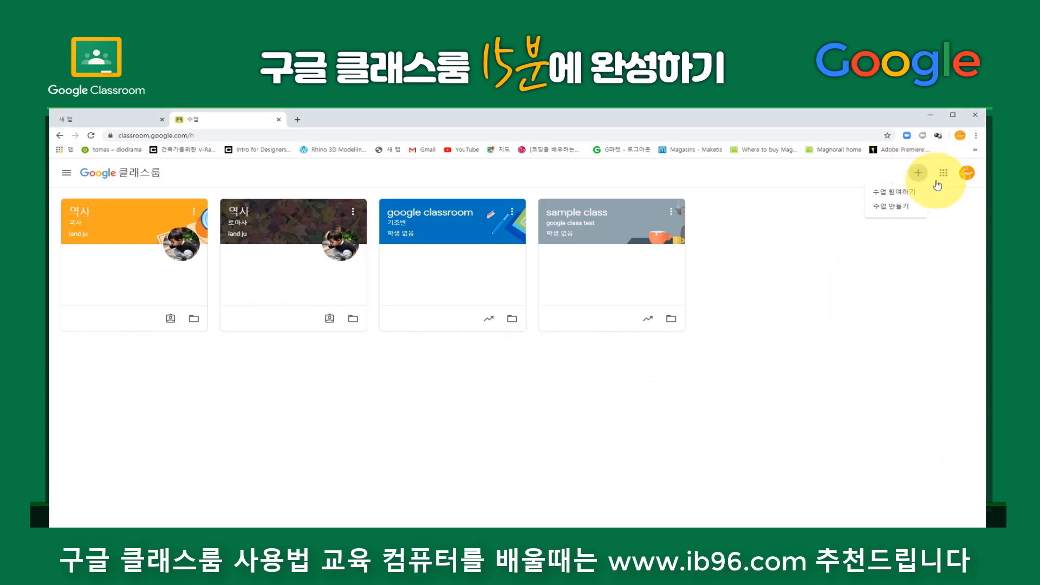
left_click(902, 205)
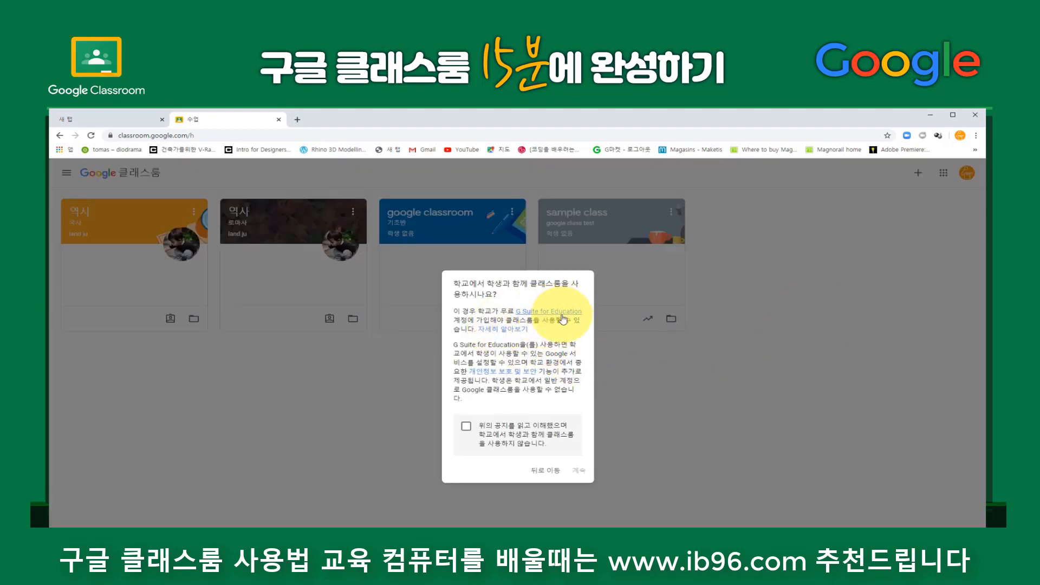
left_click(517, 331)
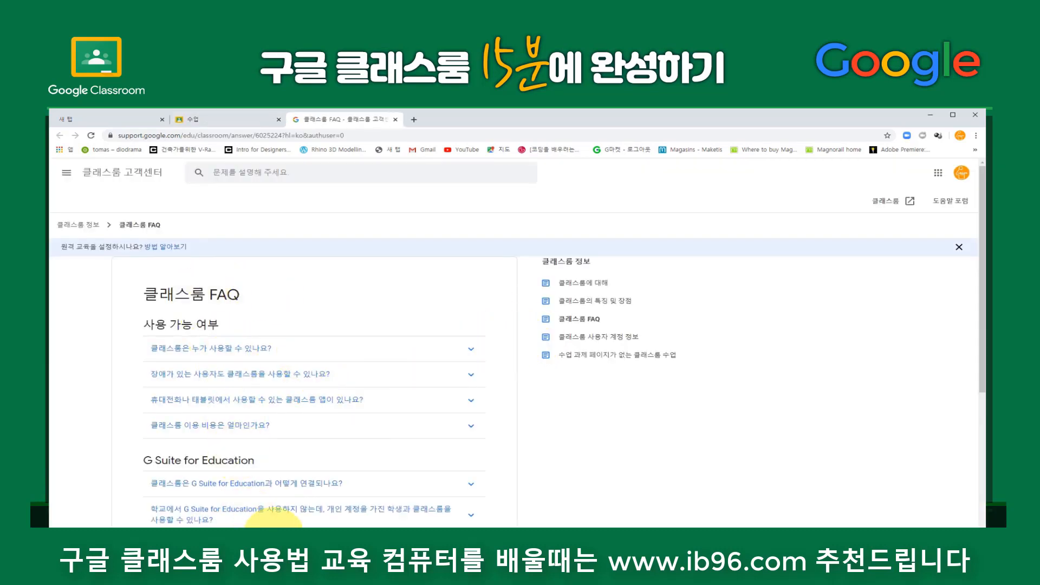
scroll(336, 473, "down", 3)
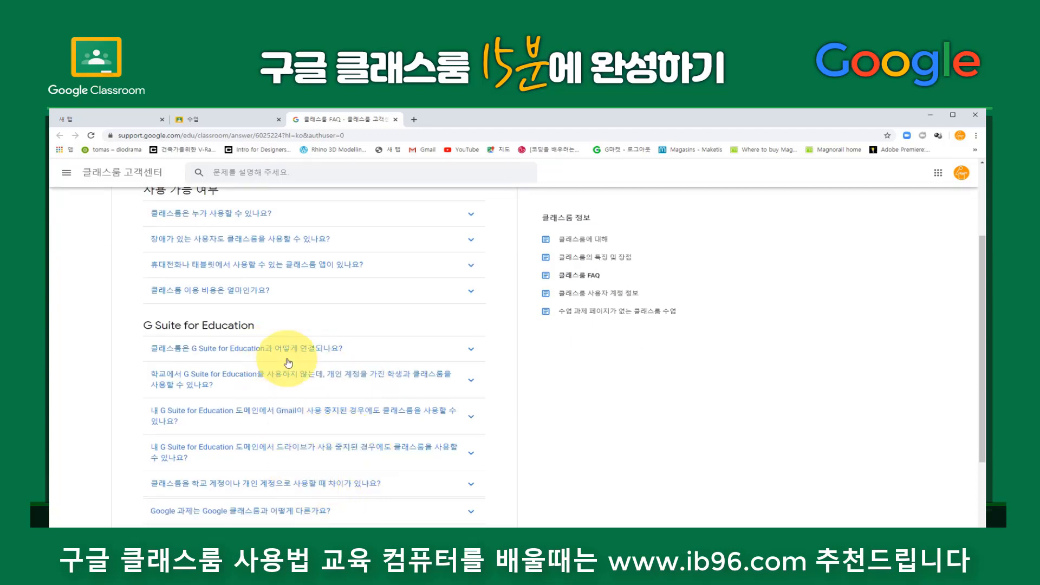
scroll(325, 376, "down", 2)
scroll(320, 433, "up", 3)
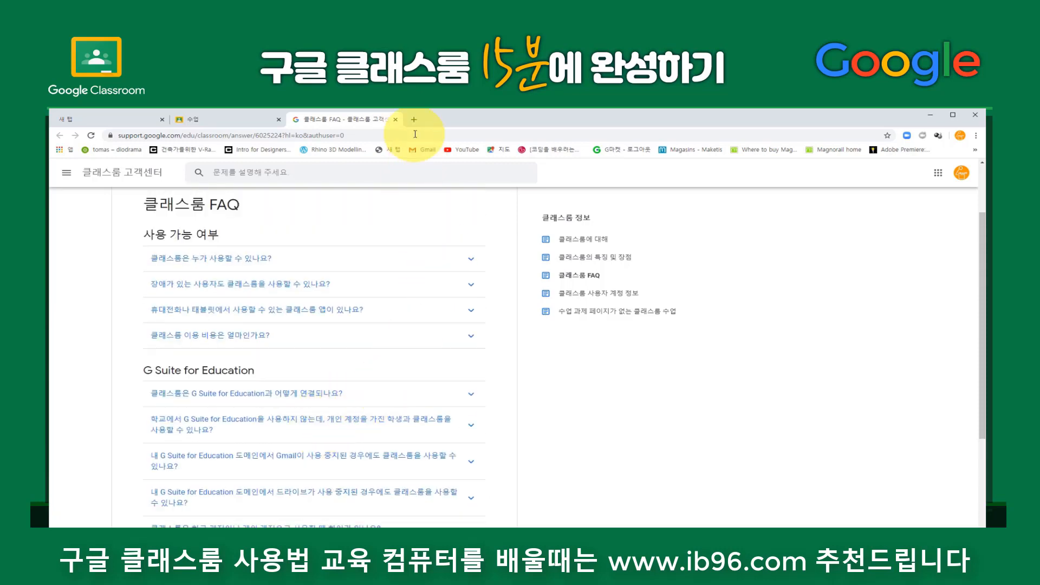
left_click(396, 120)
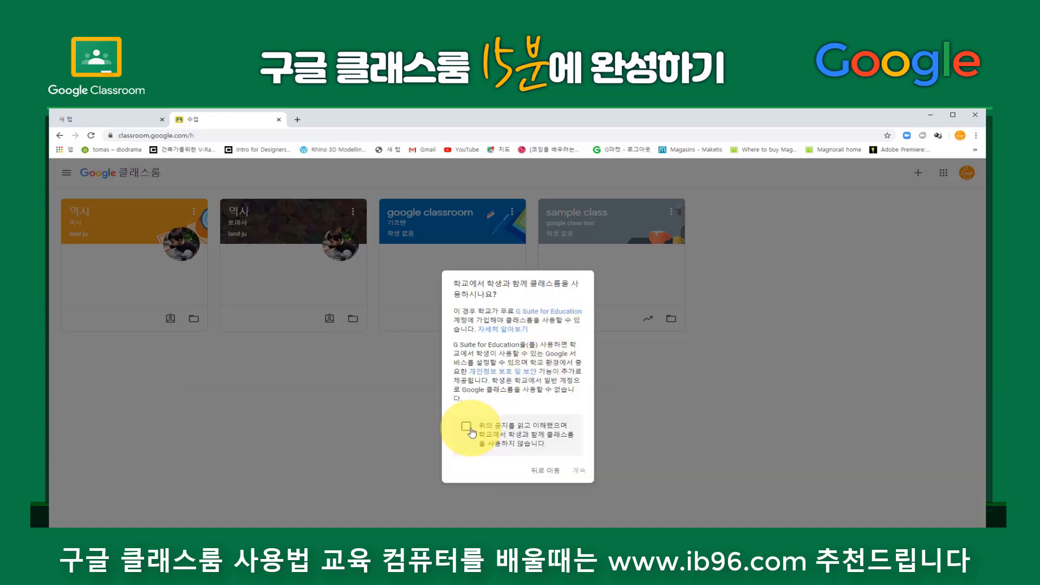
Accept the school-use notice and create the class "수학 2-1" with section "세자리수", subject "두수의 크기비교" and room "2학년2반"
left_click(466, 426)
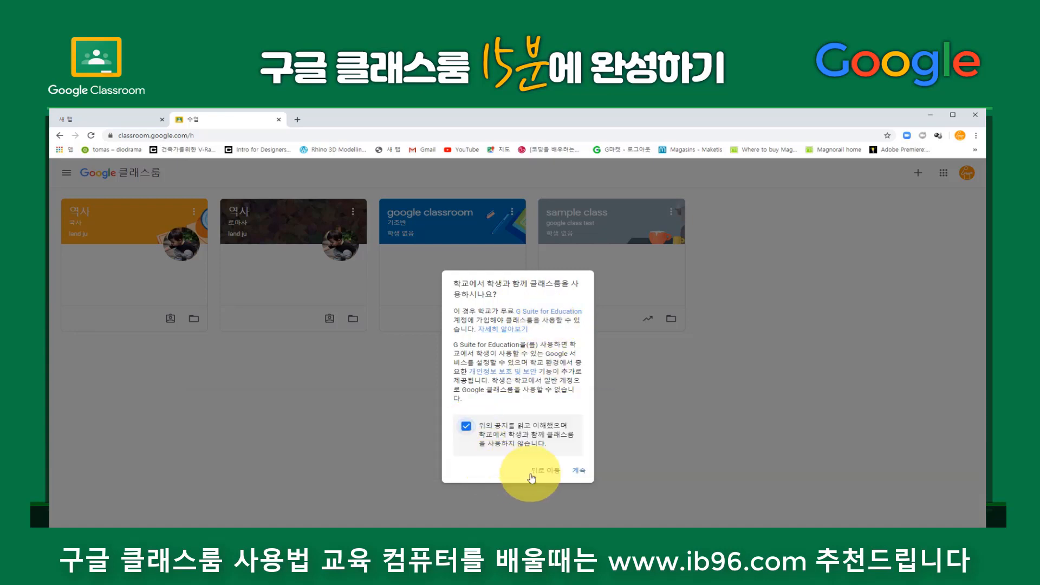
left_click(580, 472)
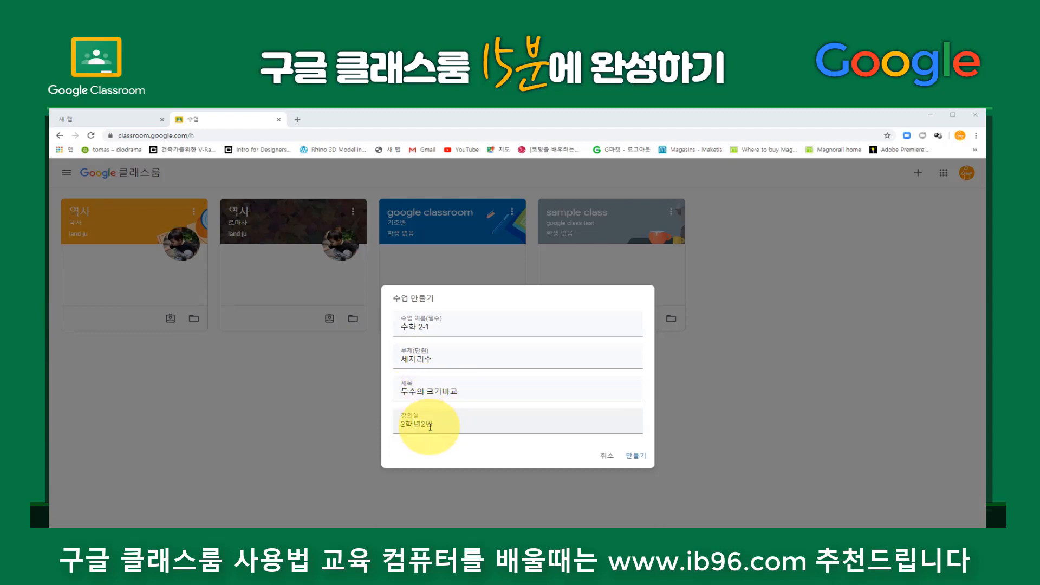
left_click(627, 459)
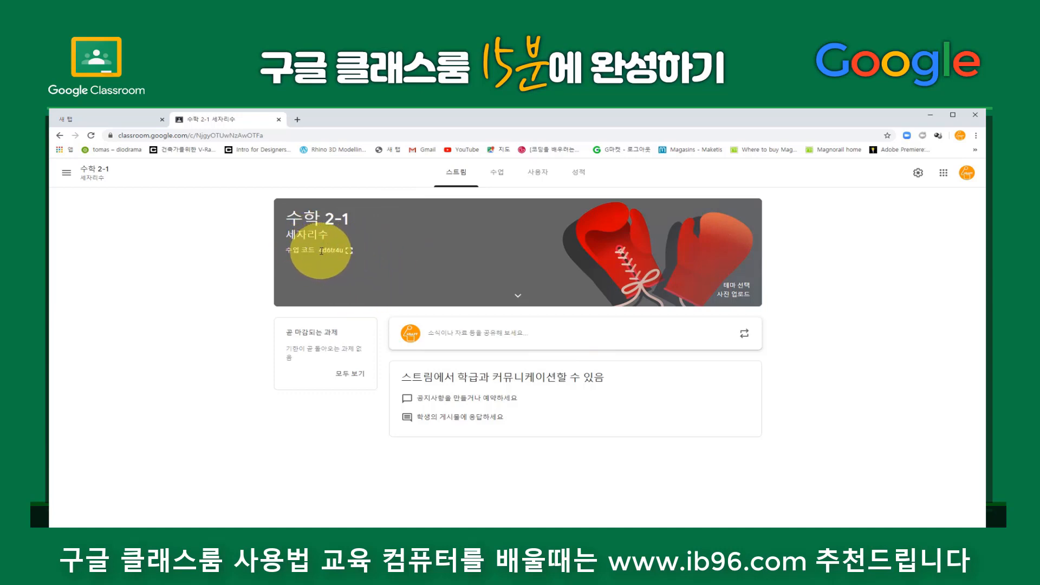
Display the enlarged class code of 수학 2-1 and select the whole code
left_click(350, 251)
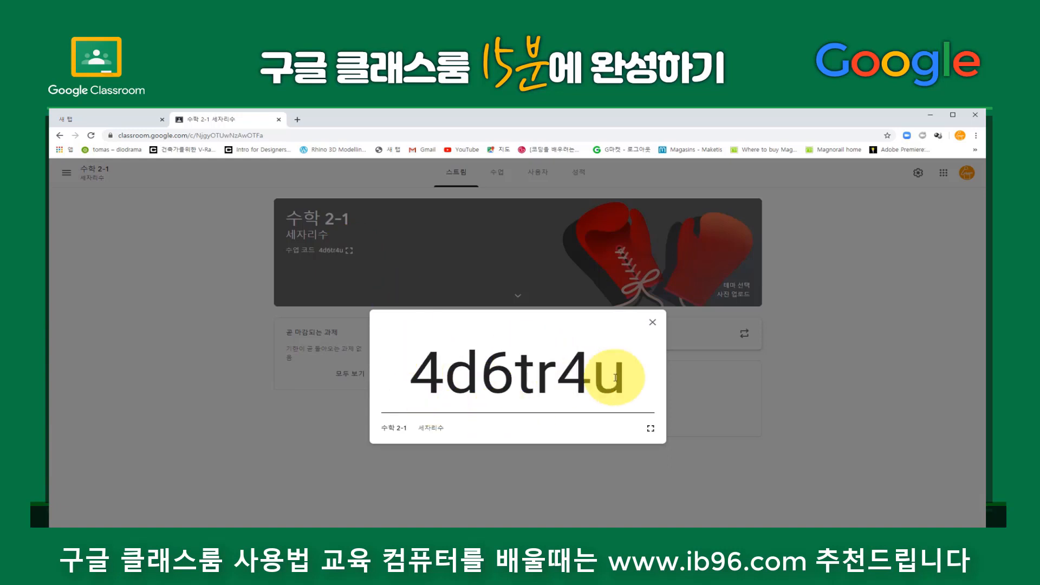
left_click_drag(616, 375, 390, 372)
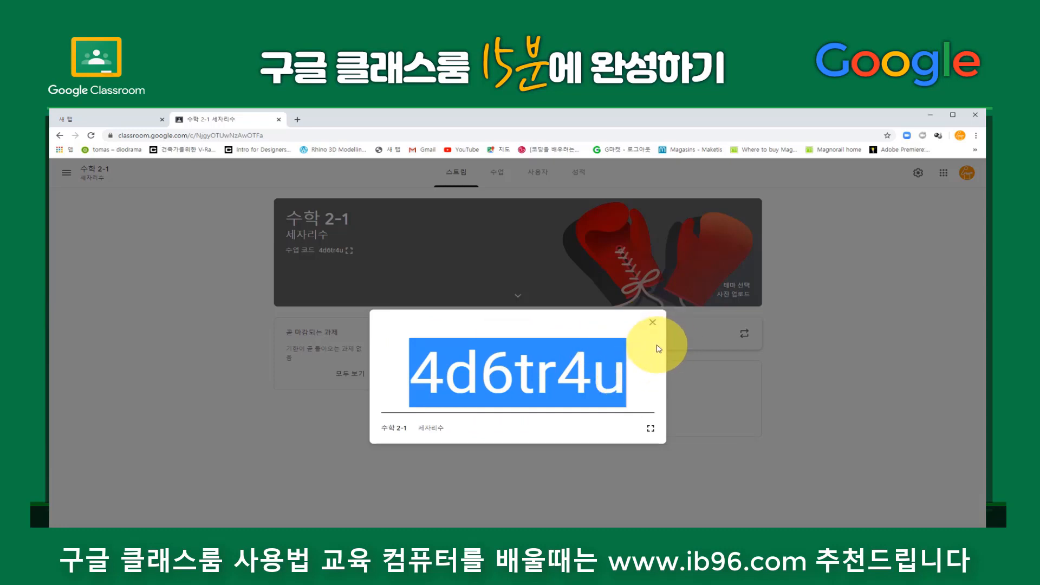
left_click(659, 348)
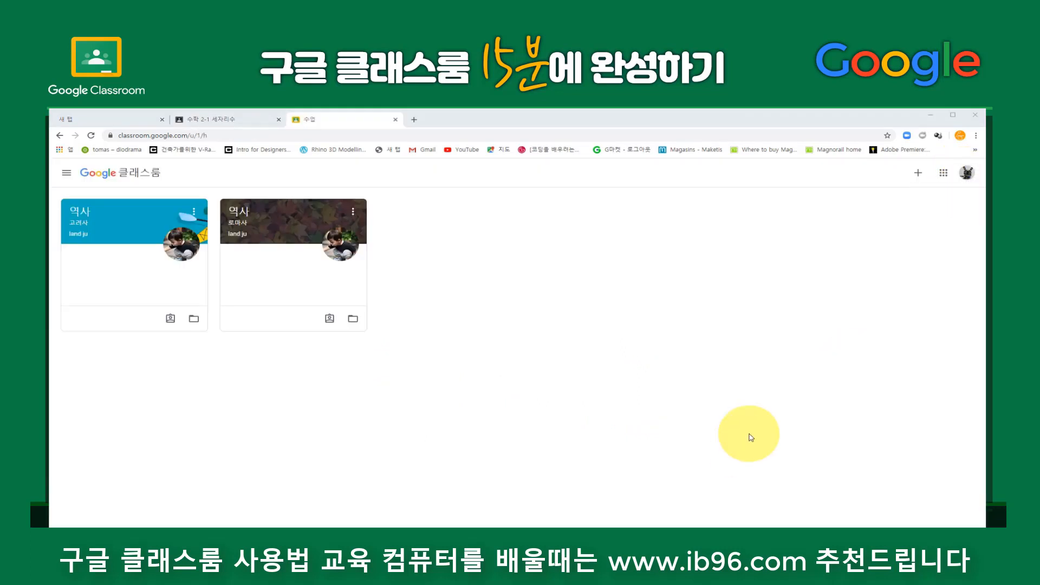
left_click(216, 120)
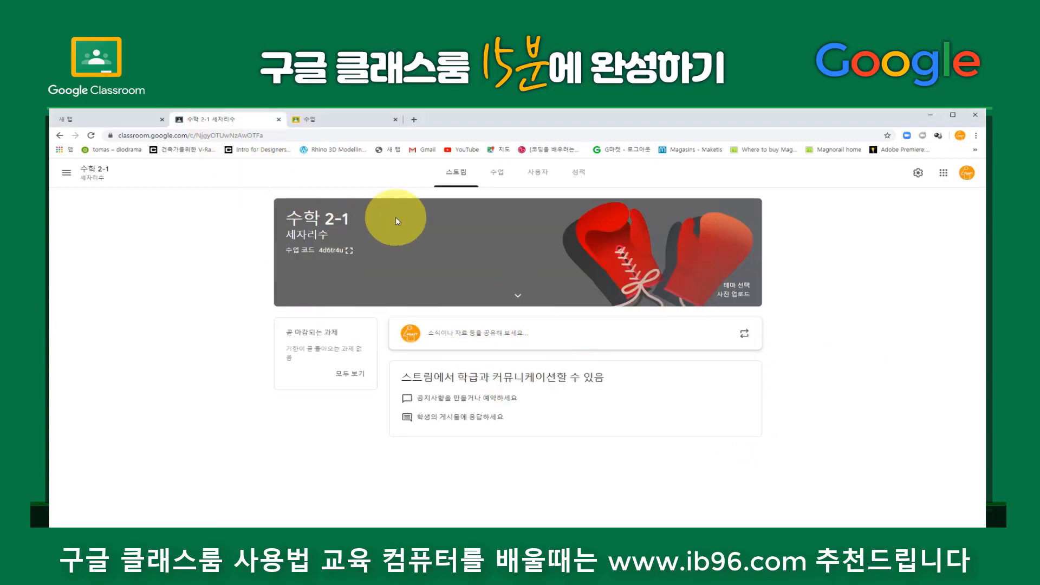
left_click(351, 120)
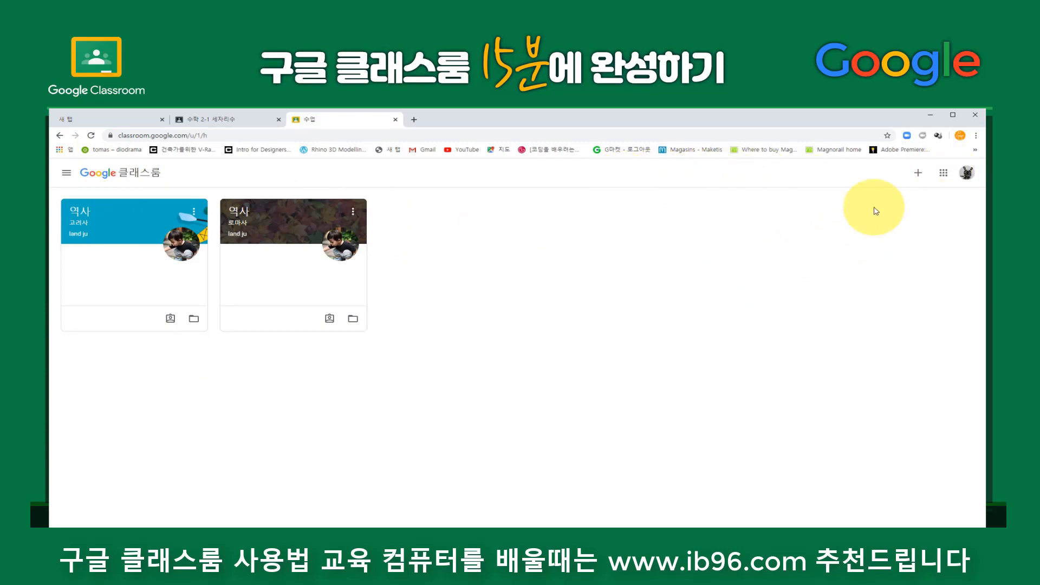
left_click(944, 175)
scroll(928, 260, "down", 3)
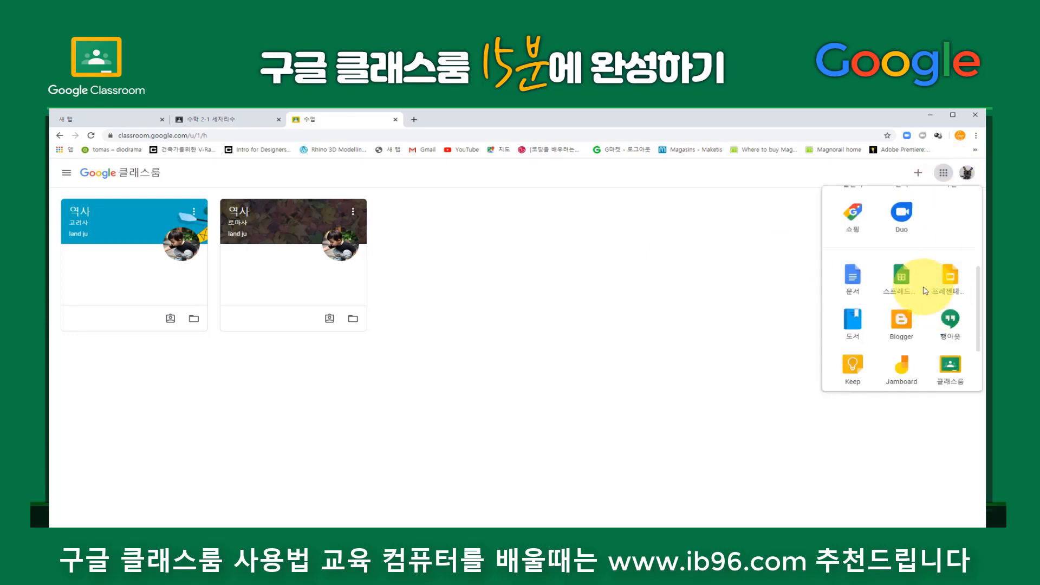
left_click(686, 282)
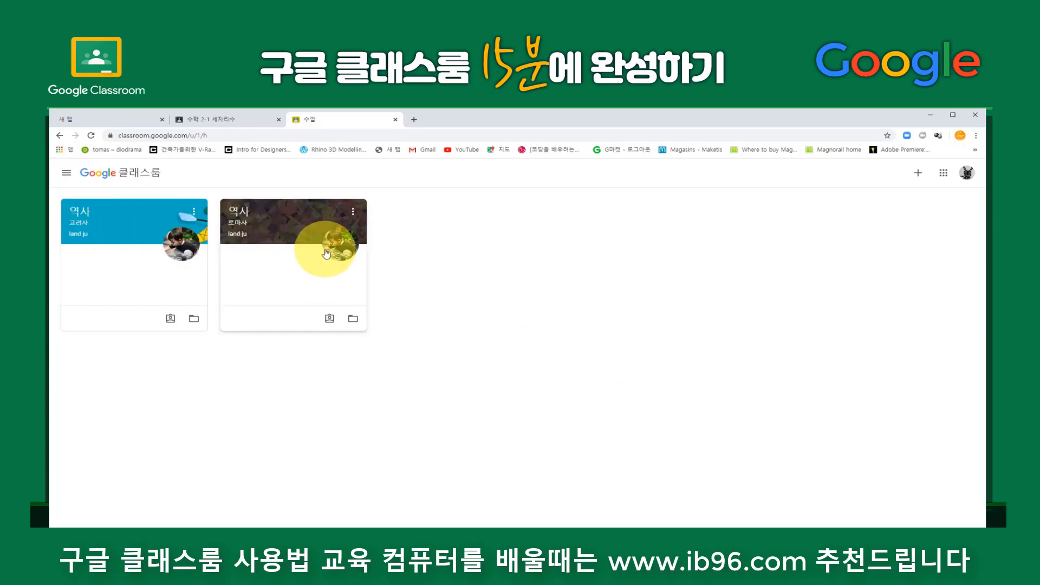
Join the 수학 2-1 class from the student account by entering its class code
left_click(920, 174)
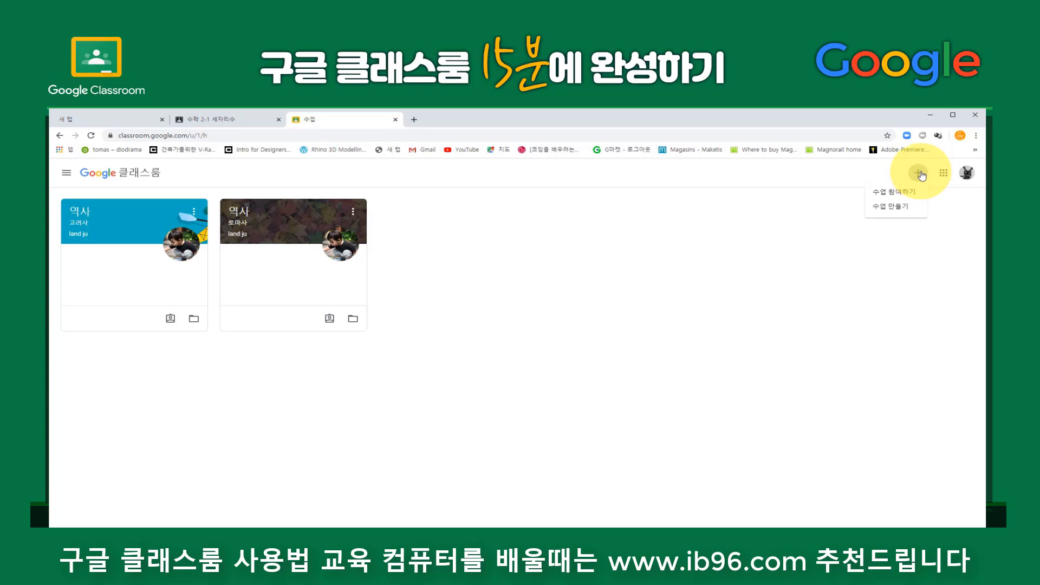
left_click(899, 197)
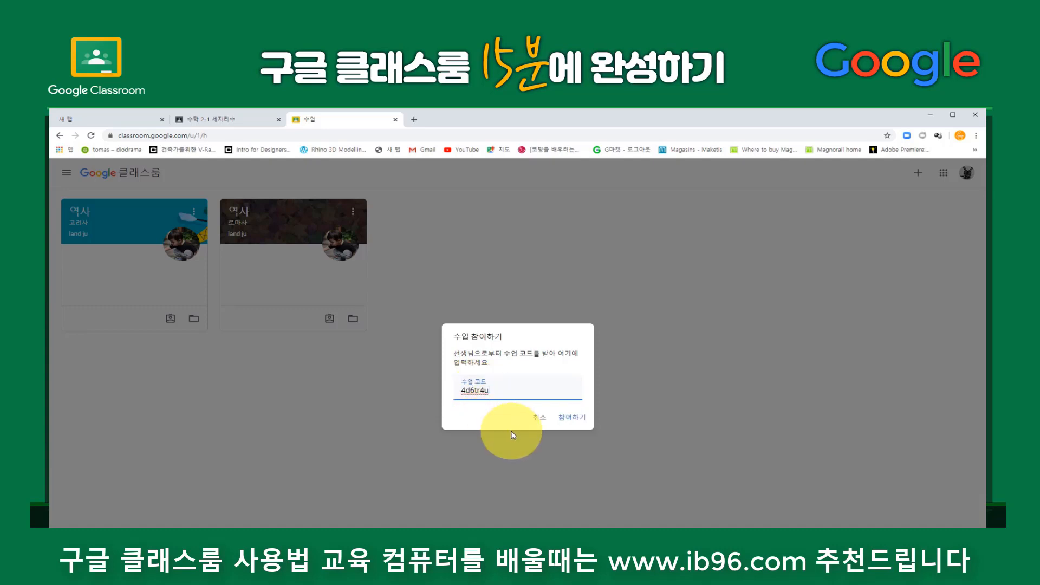
left_click(577, 418)
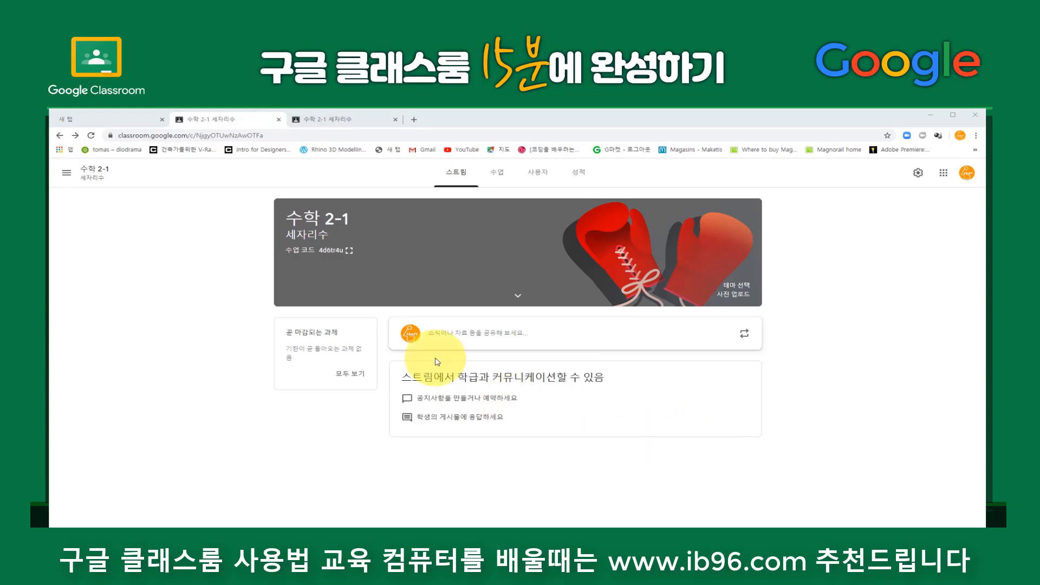
Start a new post in the class stream and look at the file upload window for attachments
left_click(476, 337)
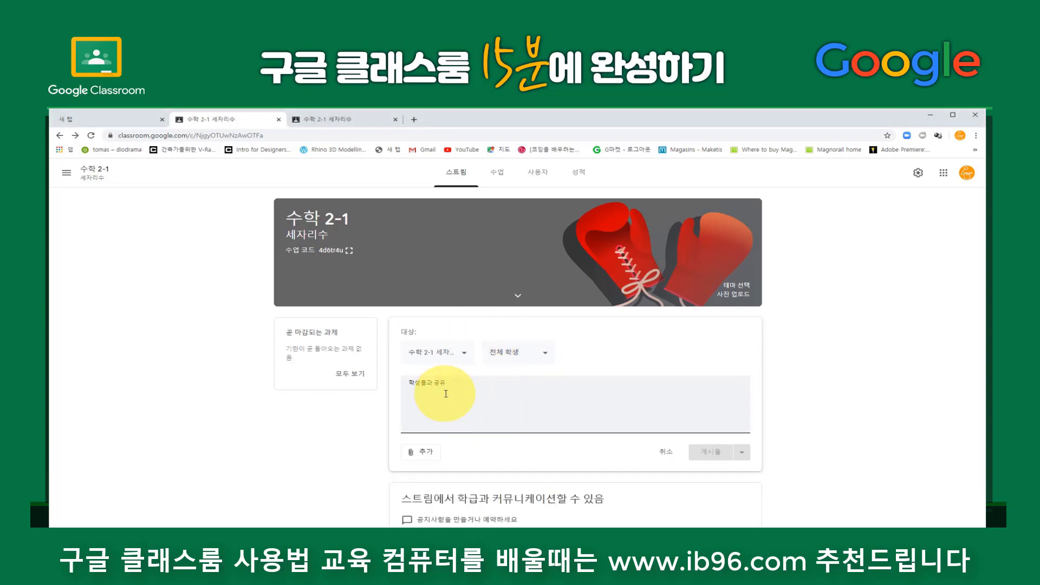
left_click(423, 455)
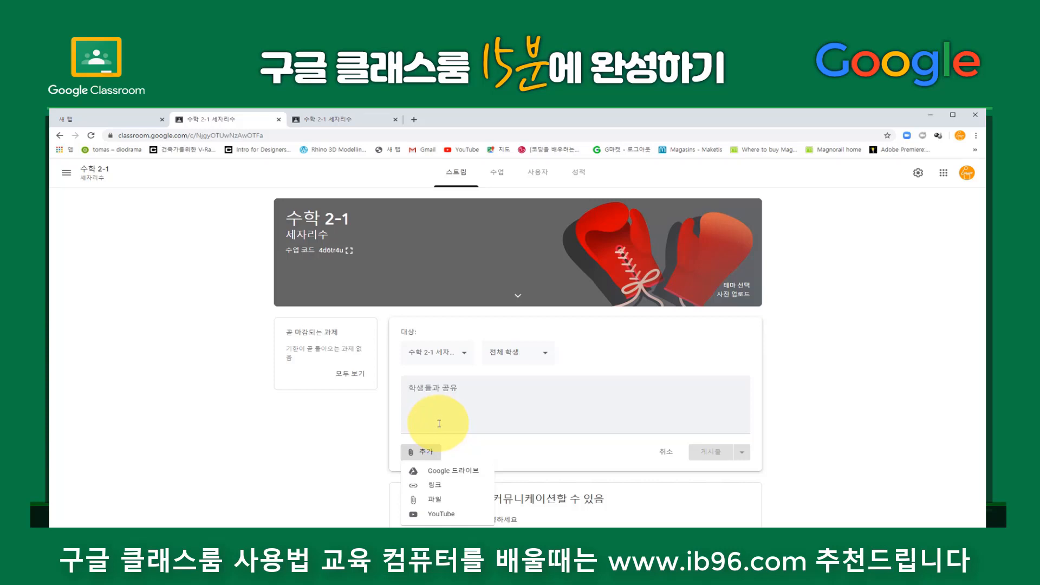
left_click(439, 503)
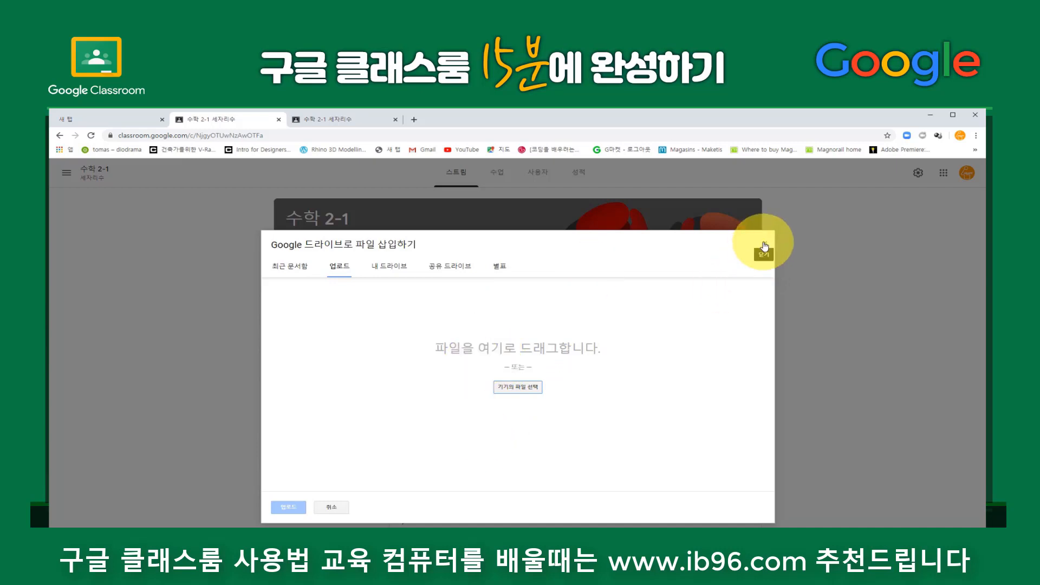
left_click(765, 246)
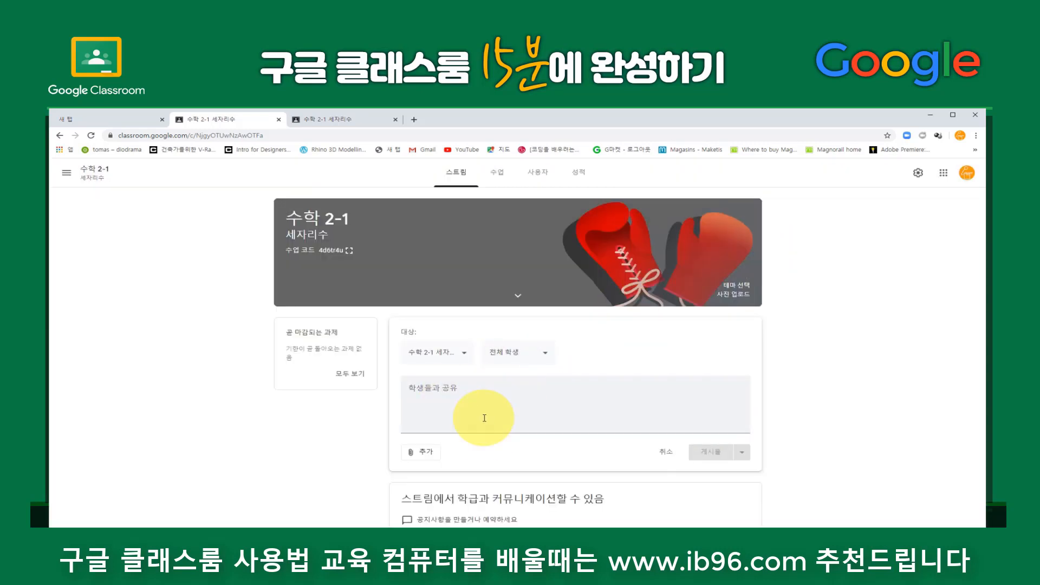
Write "이번시간은 두수의 비교를 배워볼께요~" as the text of the stream post
left_click(484, 392)
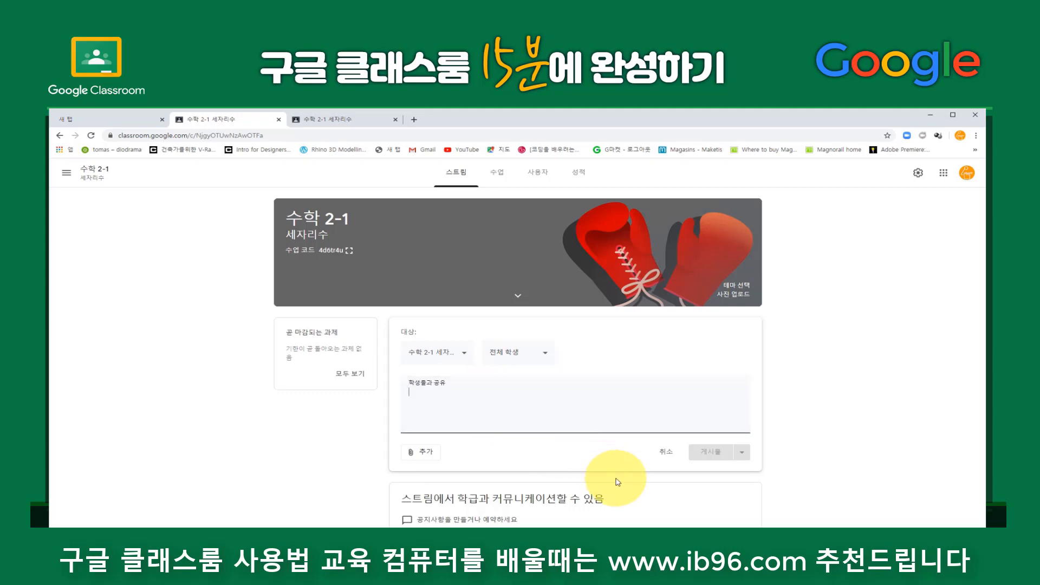
type("이번시간은 두수의 비교를 배워볼께요~")
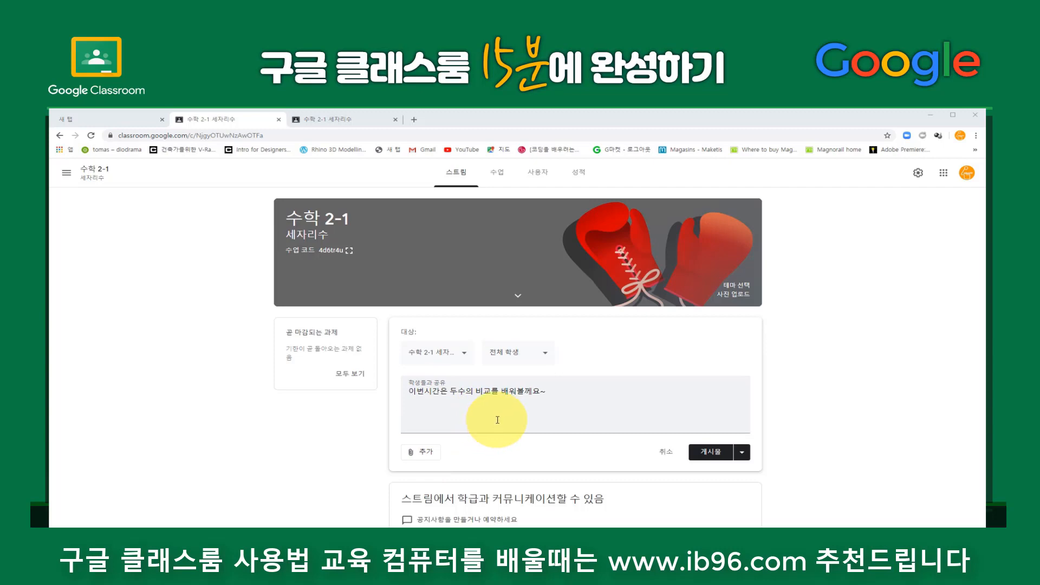
Look at the date and time options for scheduling the announcement, leaving it unscheduled
left_click(741, 453)
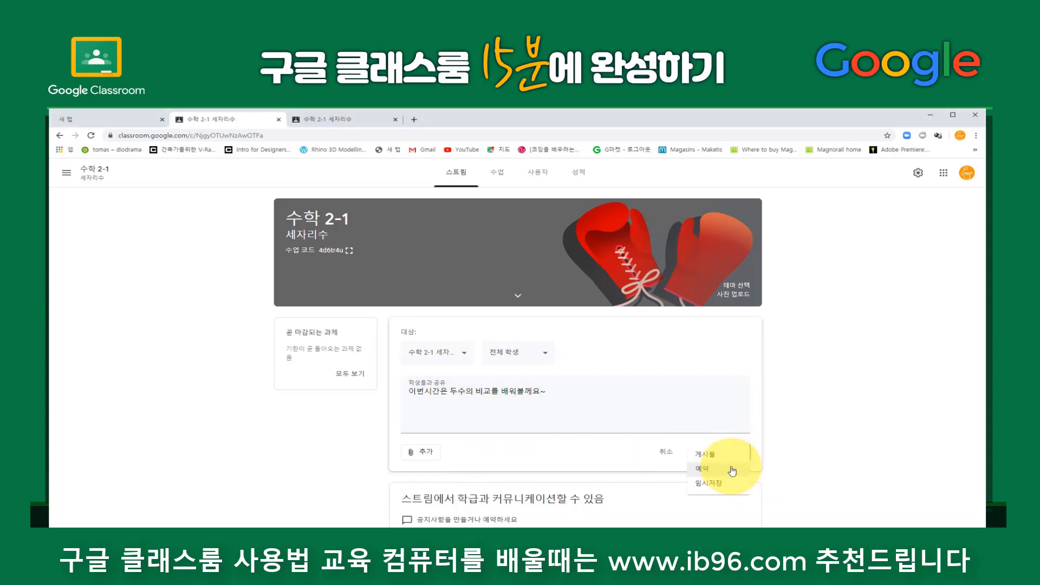
left_click(724, 471)
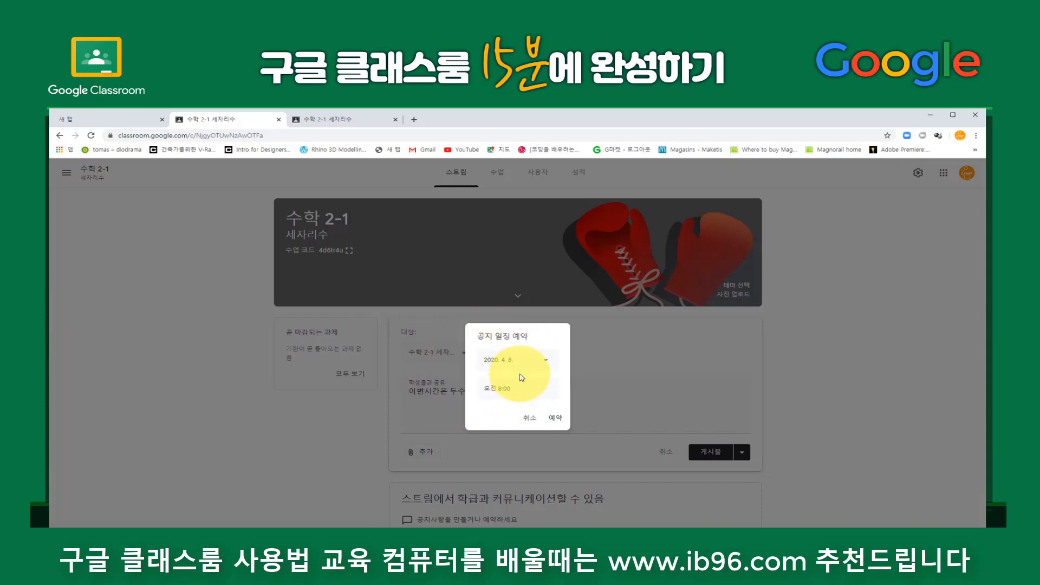
left_click(534, 421)
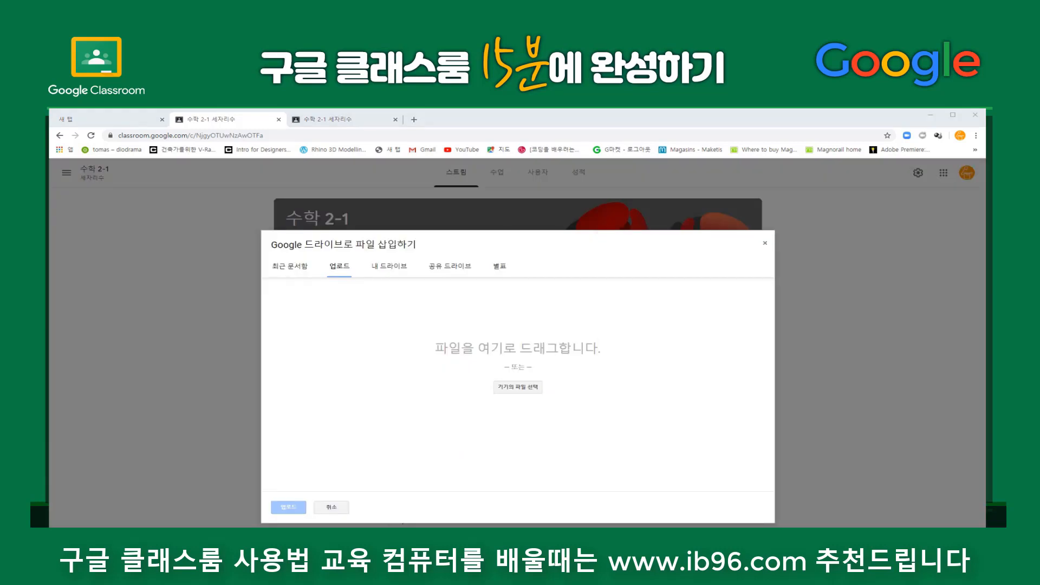
Upload sample.pdf as an attachment to the stream post
left_click_drag(914, 298, 550, 334)
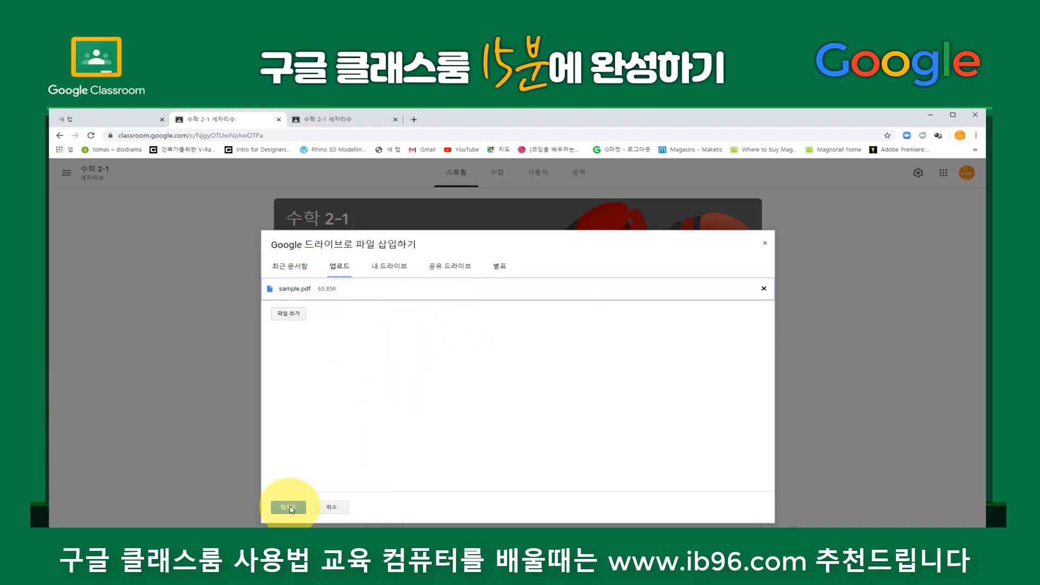
left_click(290, 507)
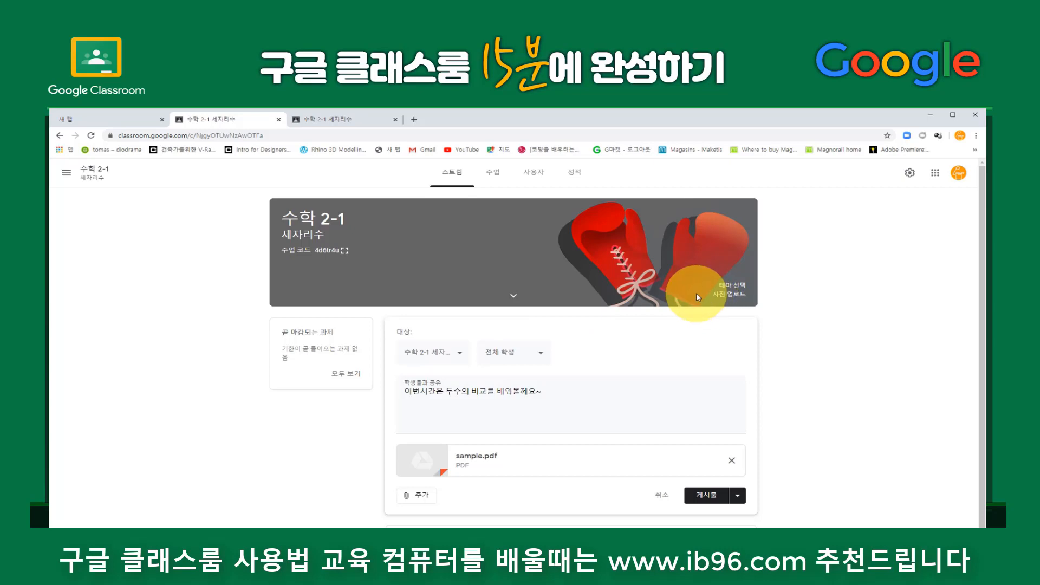
Open the attached sample.pdf to check its contents and close it again
scroll(780, 379, "down", 1)
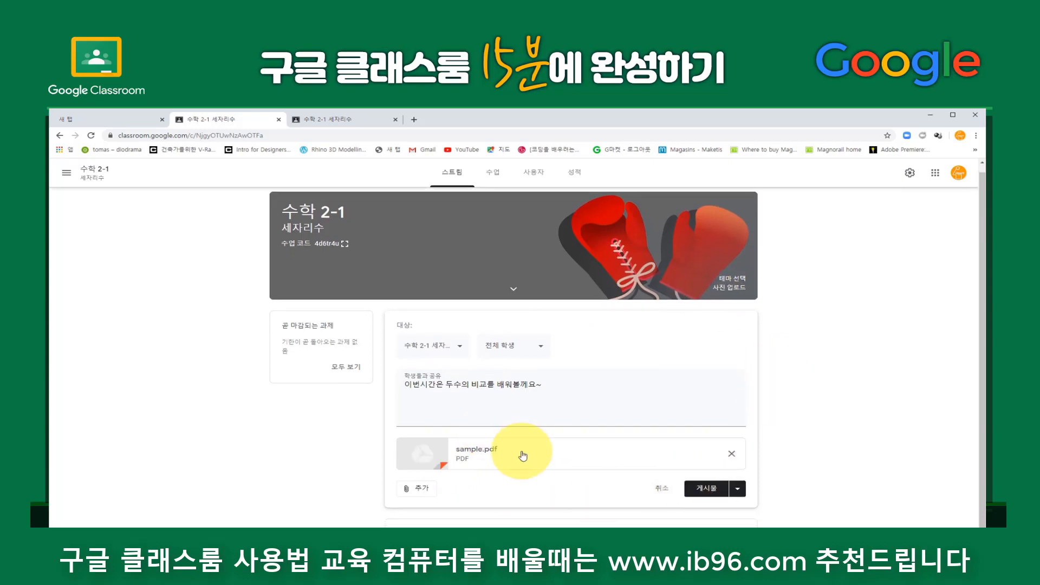
left_click(475, 456)
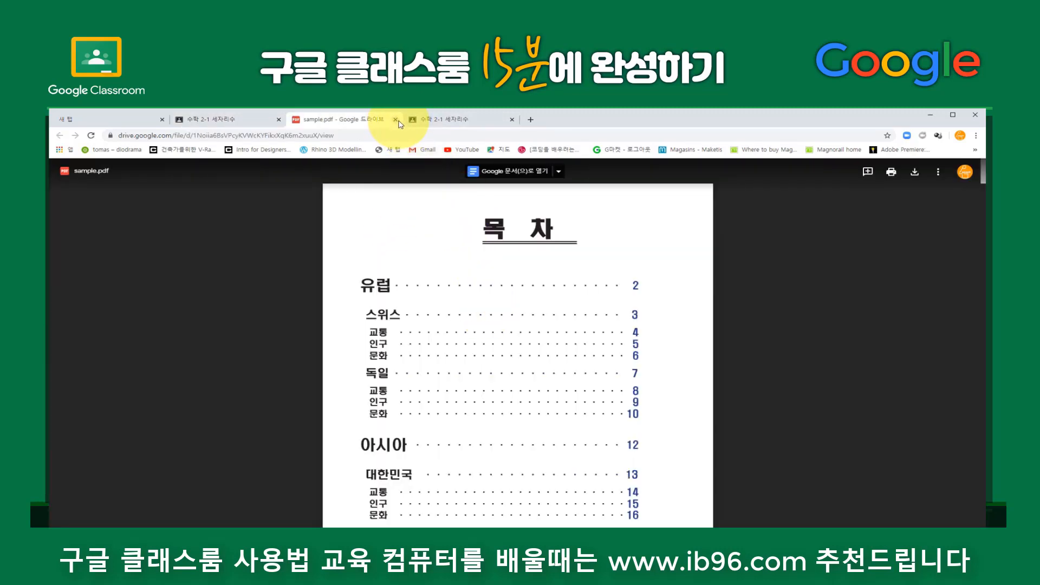
left_click(395, 119)
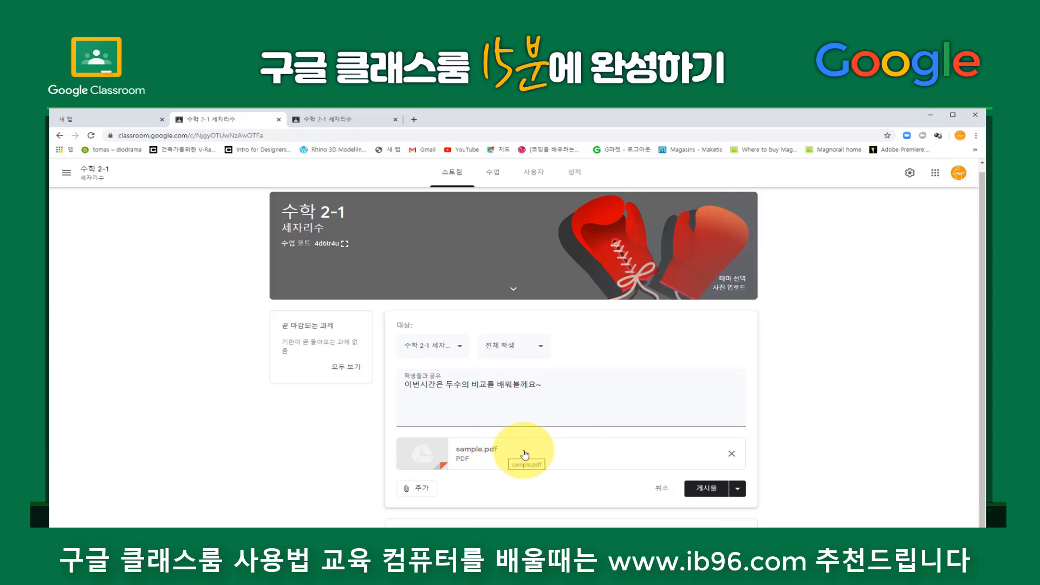
left_click(336, 117)
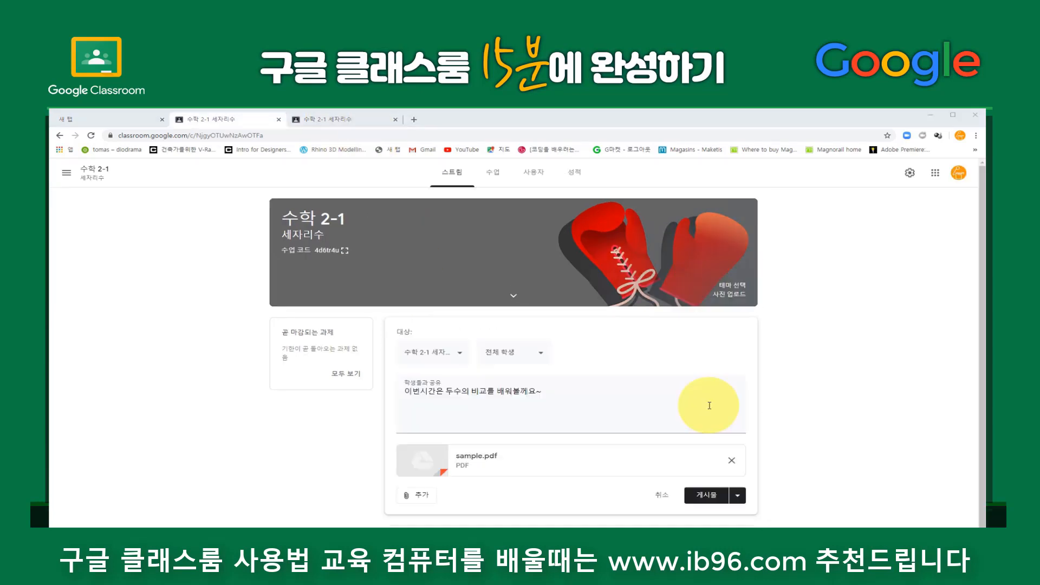
Check which students the post is addressed to and publish it to all students
left_click(541, 352)
left_click(591, 346)
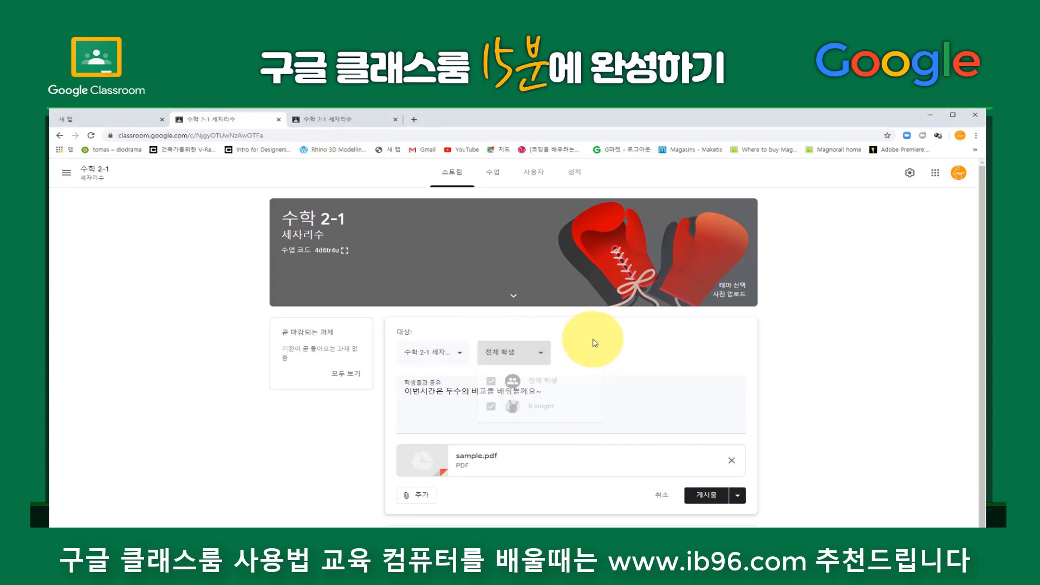
left_click(537, 354)
left_click(649, 347)
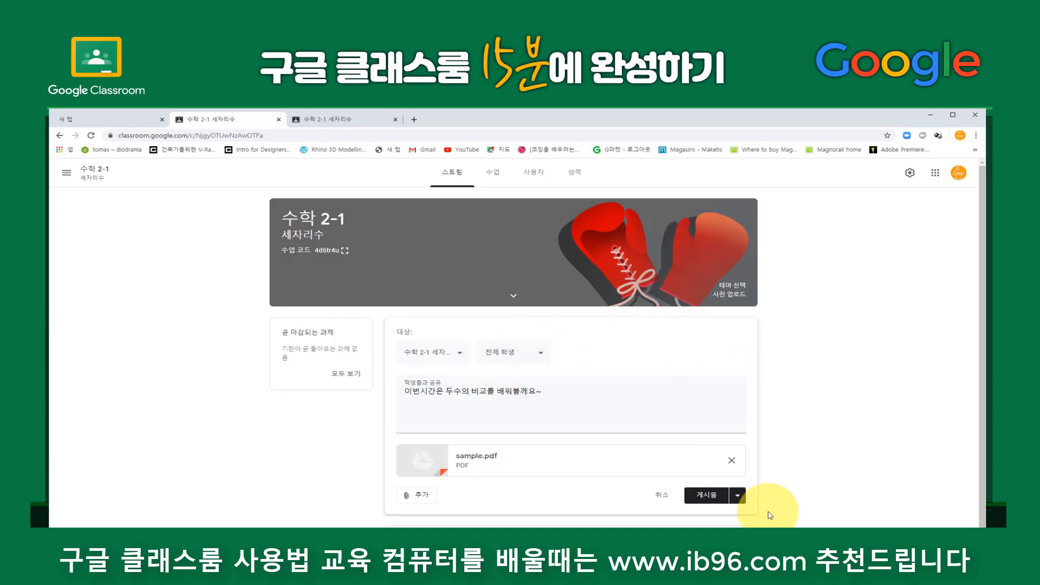
left_click(704, 499)
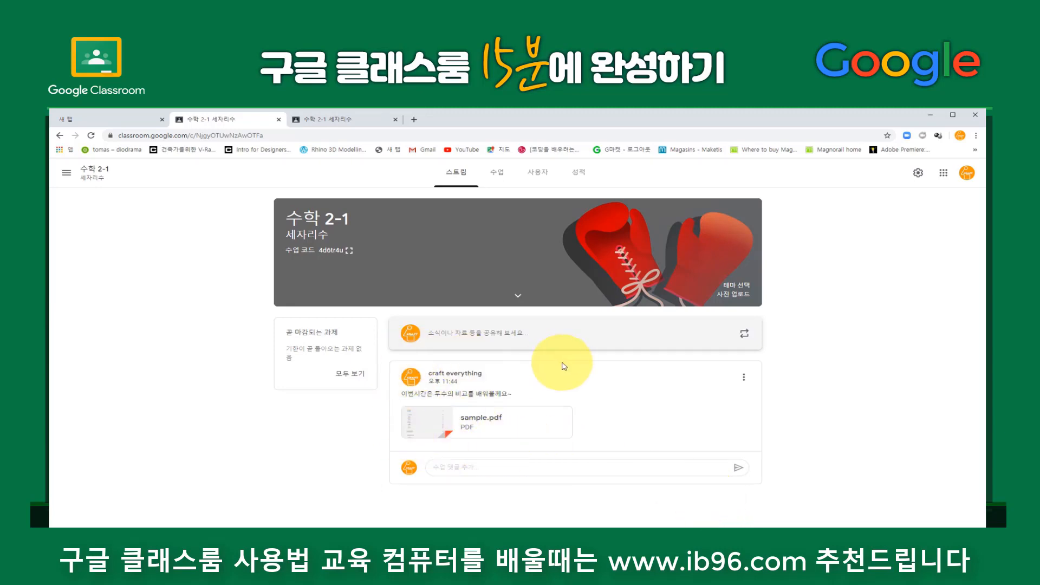
Show the new post in the student account's stream and return to the teacher's view of the class
left_click(358, 121)
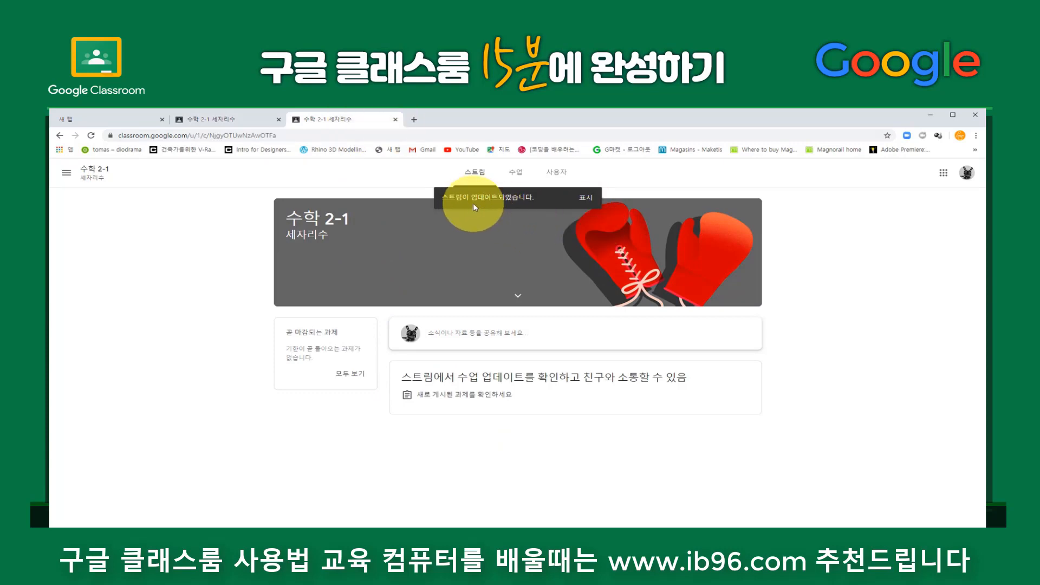
left_click(599, 201)
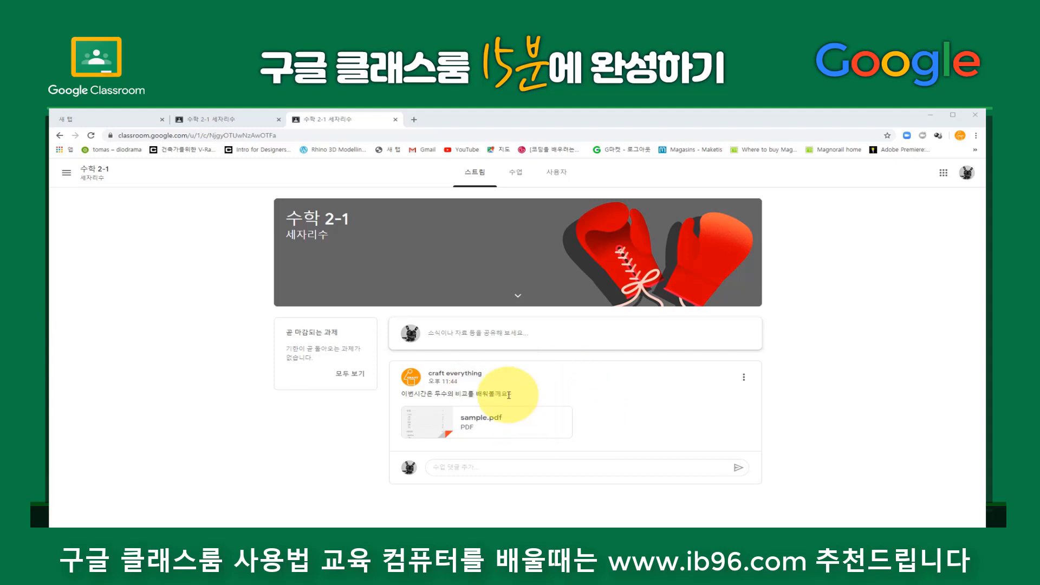
key("ctrl+shift+Tab")
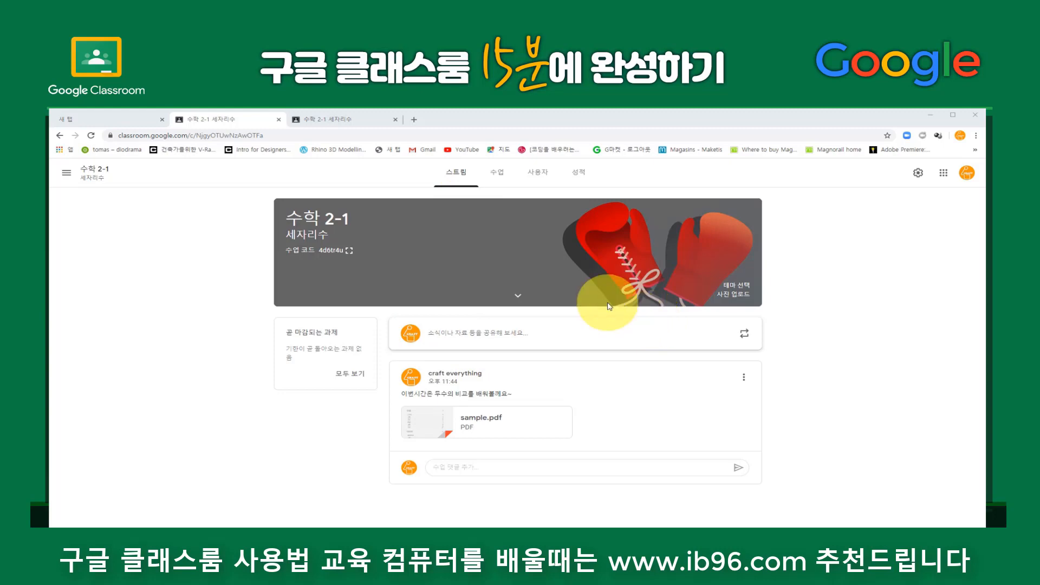
Start a new assignment in the class's coursework (수업) with the title "출석부"
left_click(500, 174)
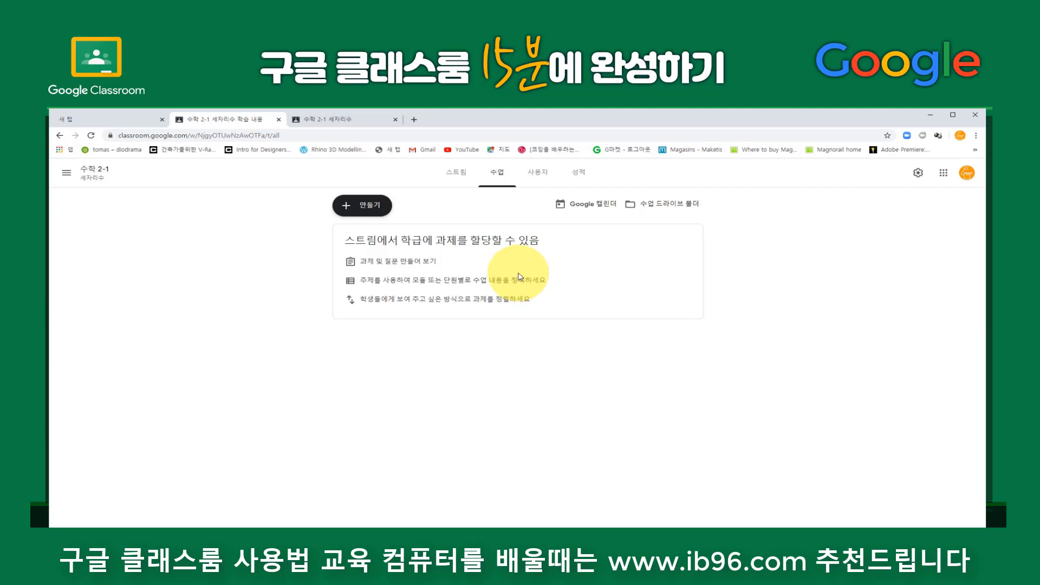
left_click(458, 170)
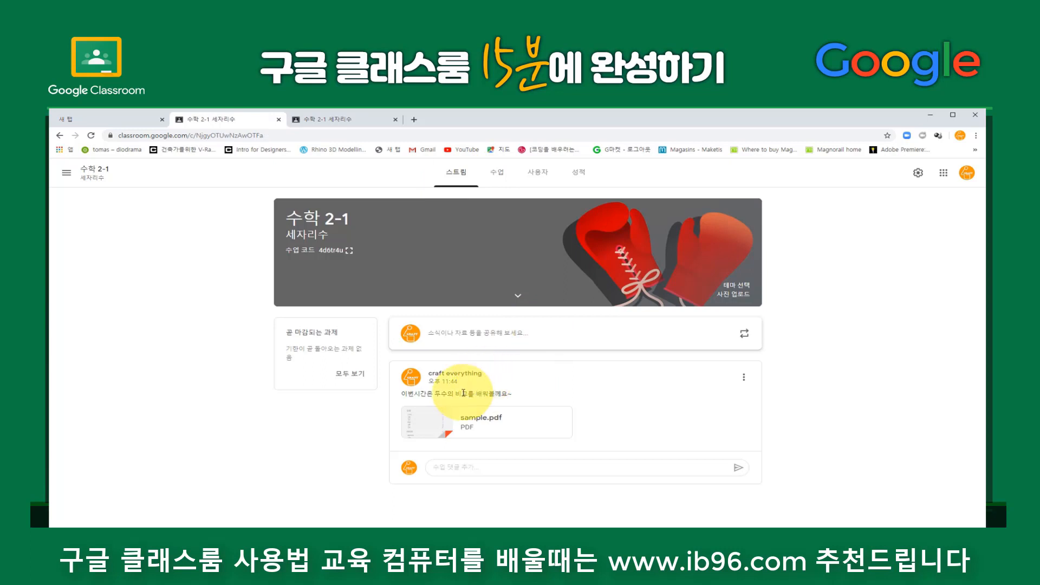
left_click(501, 178)
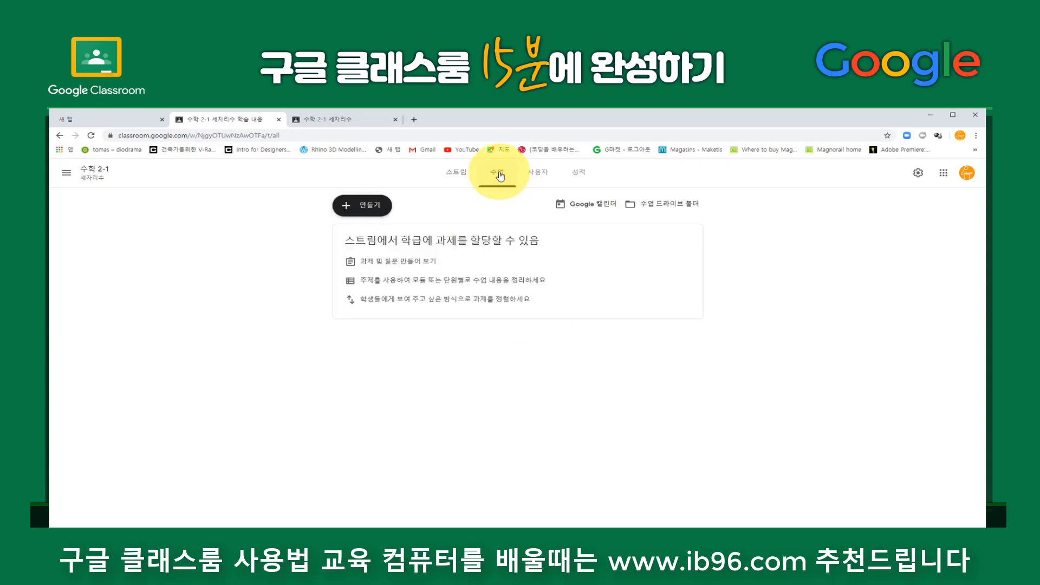
left_click(347, 206)
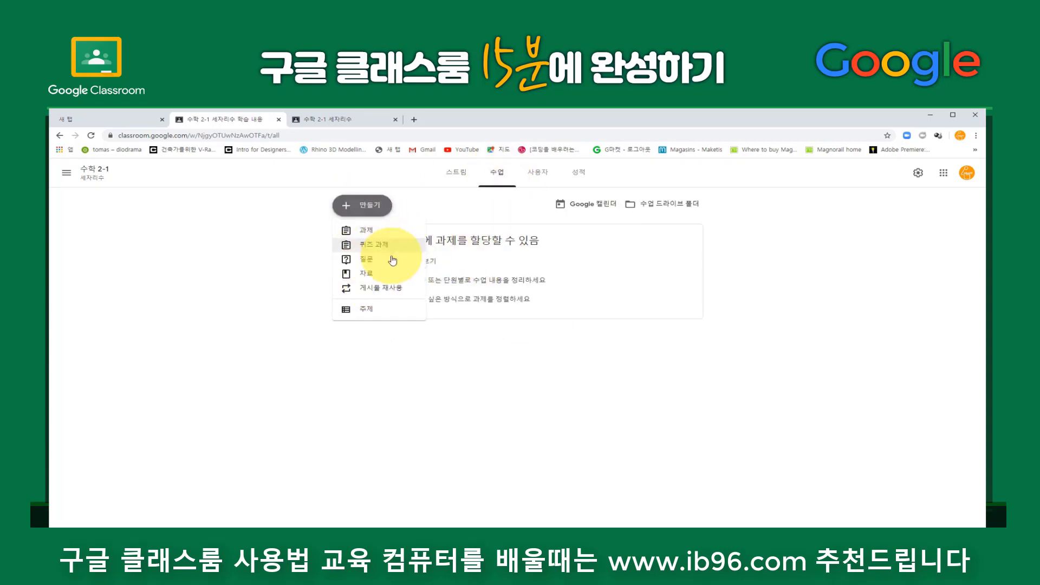
left_click(367, 234)
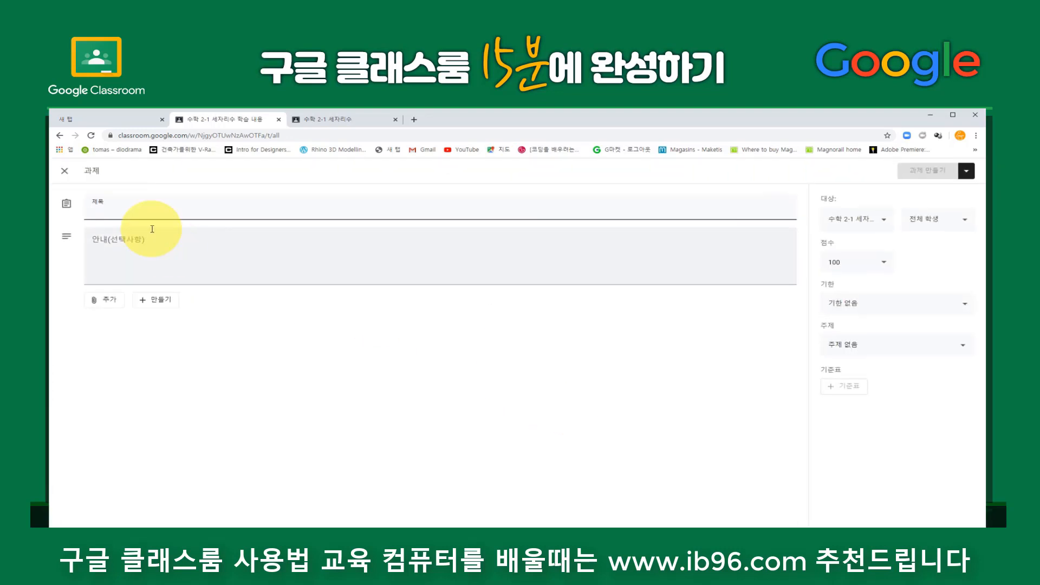
left_click(141, 215)
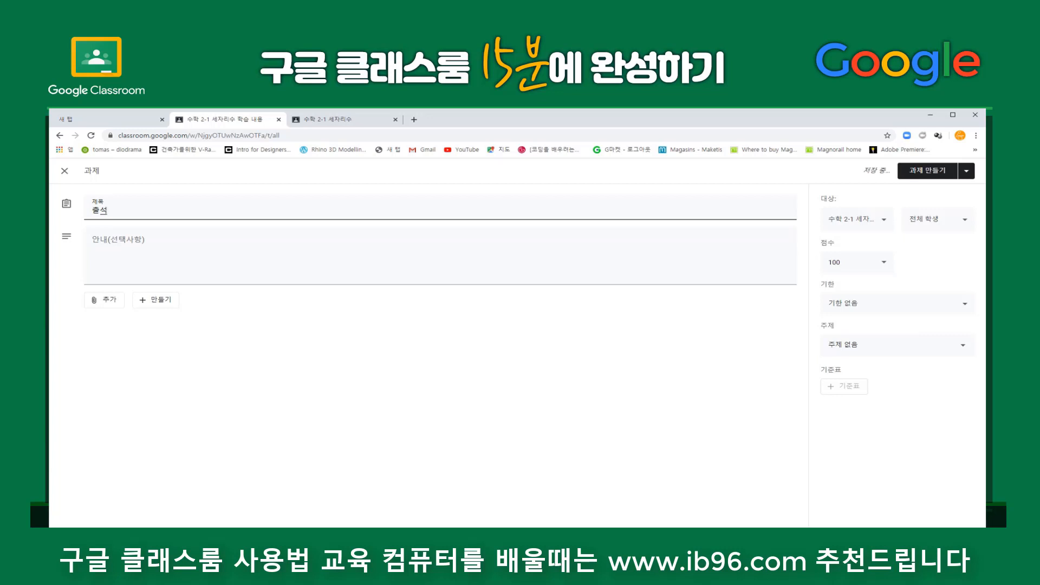
left_click(133, 253)
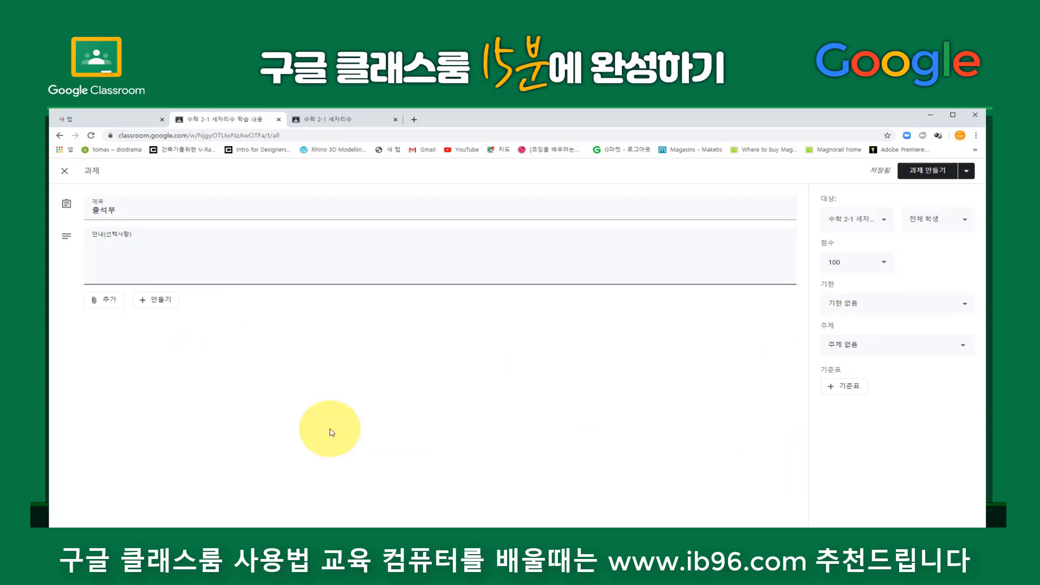
left_click(166, 290)
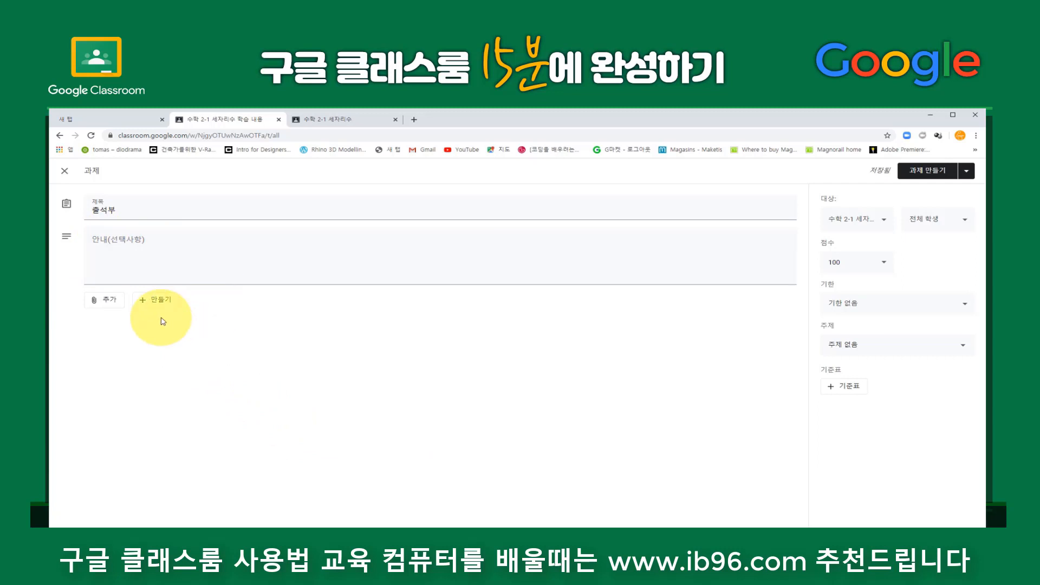
left_click(154, 299)
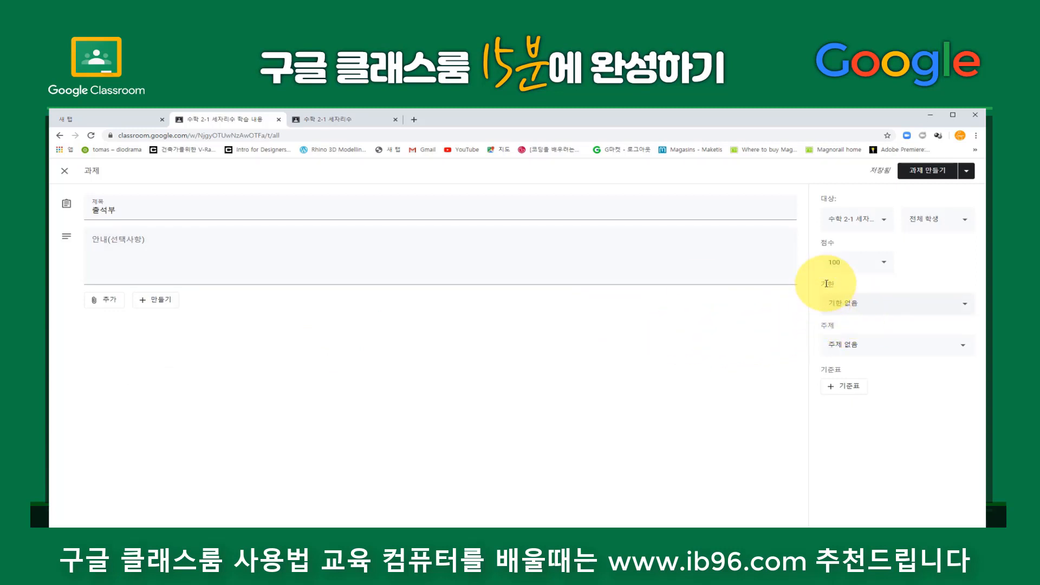
Set the assignment's due date to 2020. 4. 8. and the due time to 오후 4:00
left_click(895, 305)
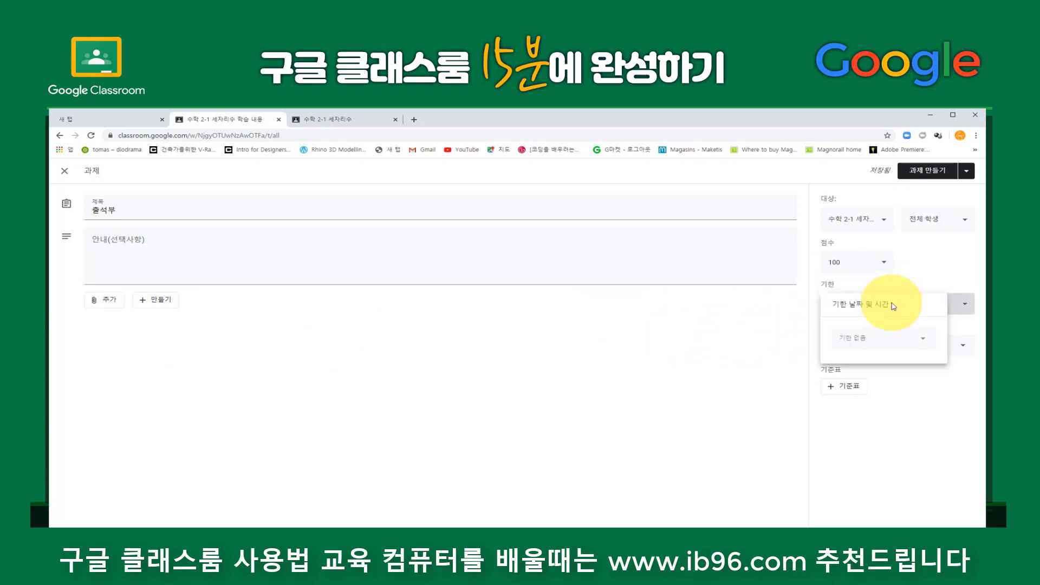
left_click(927, 342)
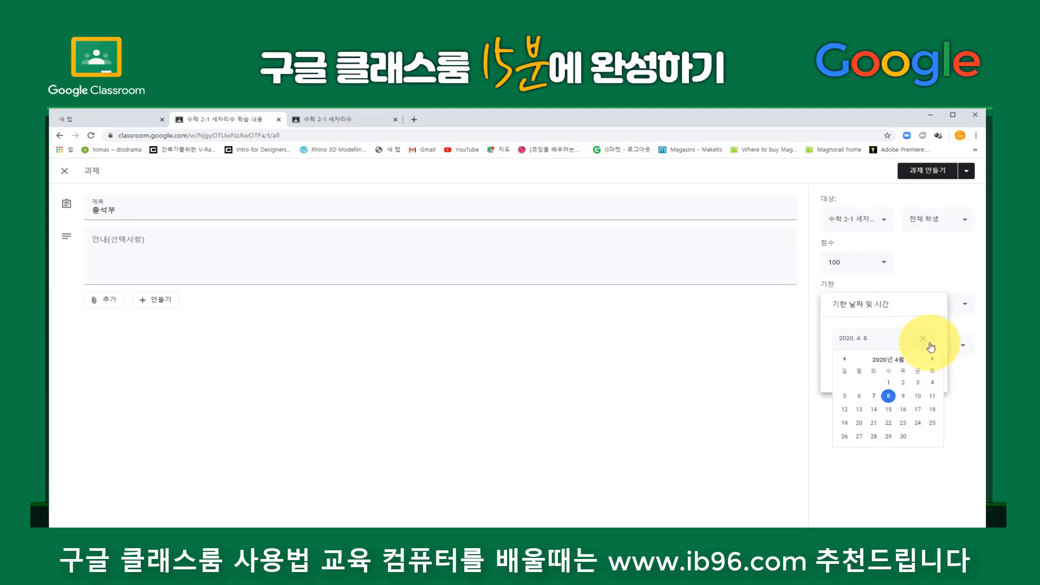
left_click(888, 396)
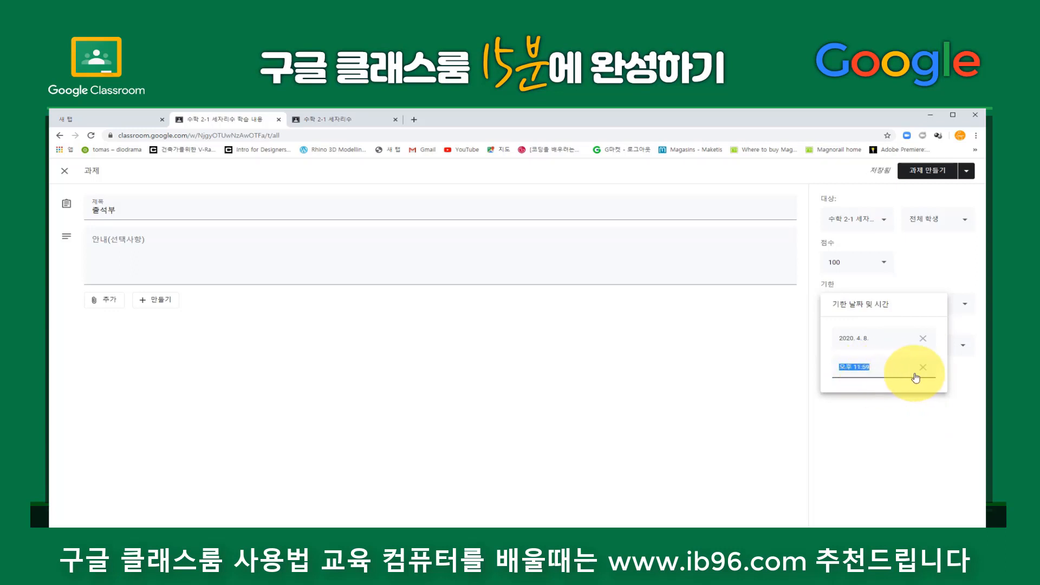
left_click(922, 371)
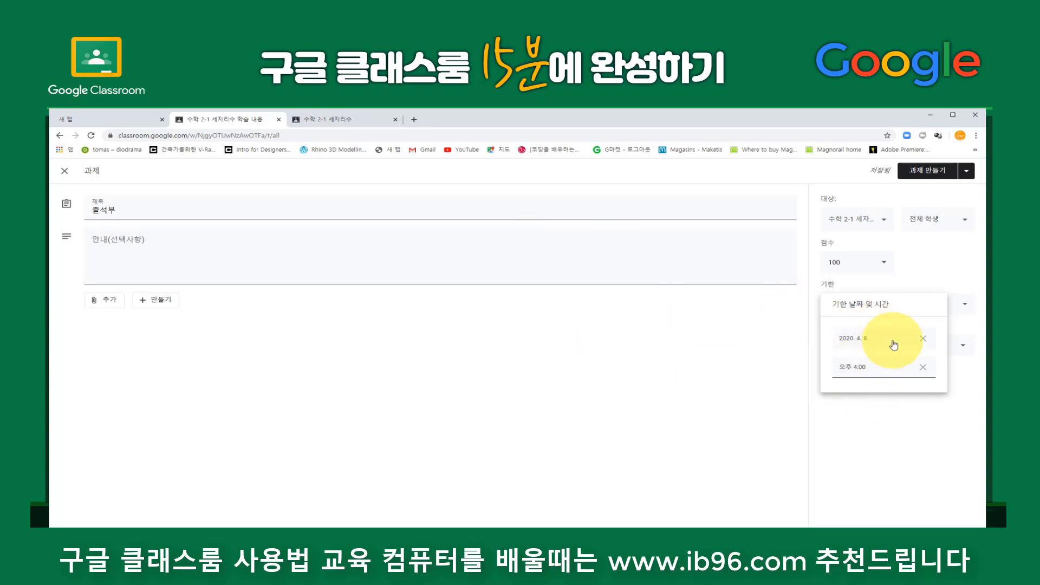
left_click(938, 276)
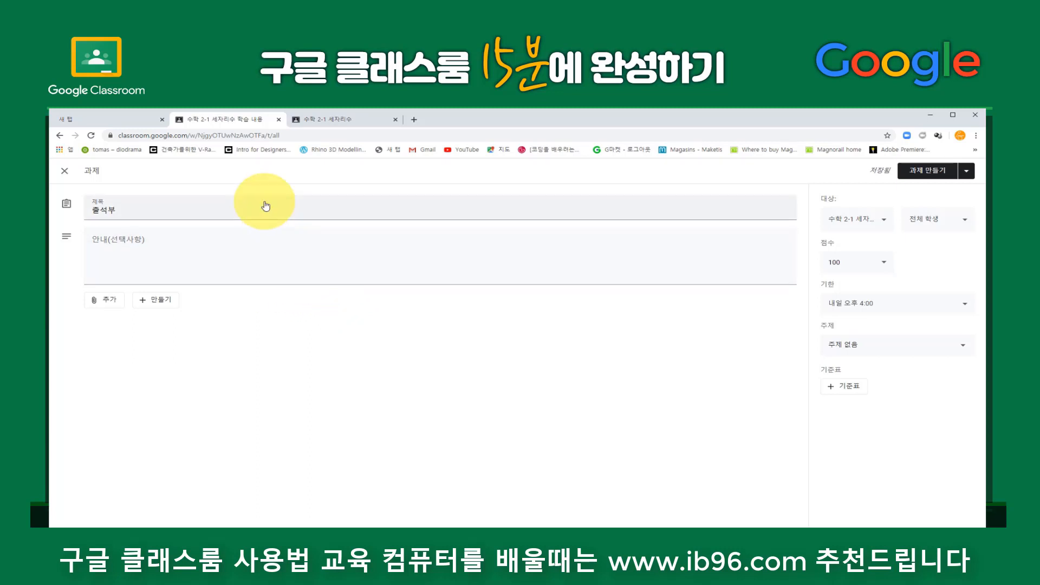
Close the 출석부 assignment as a draft and open the class's list of teachers and students (사용자), dismissing the progress-tracking tip
left_click(65, 172)
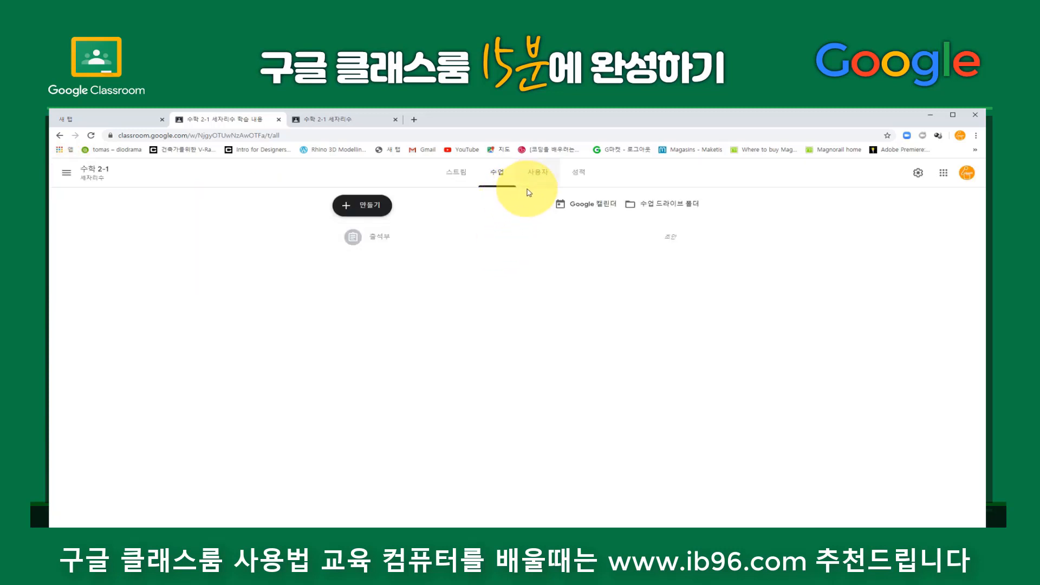
left_click(540, 174)
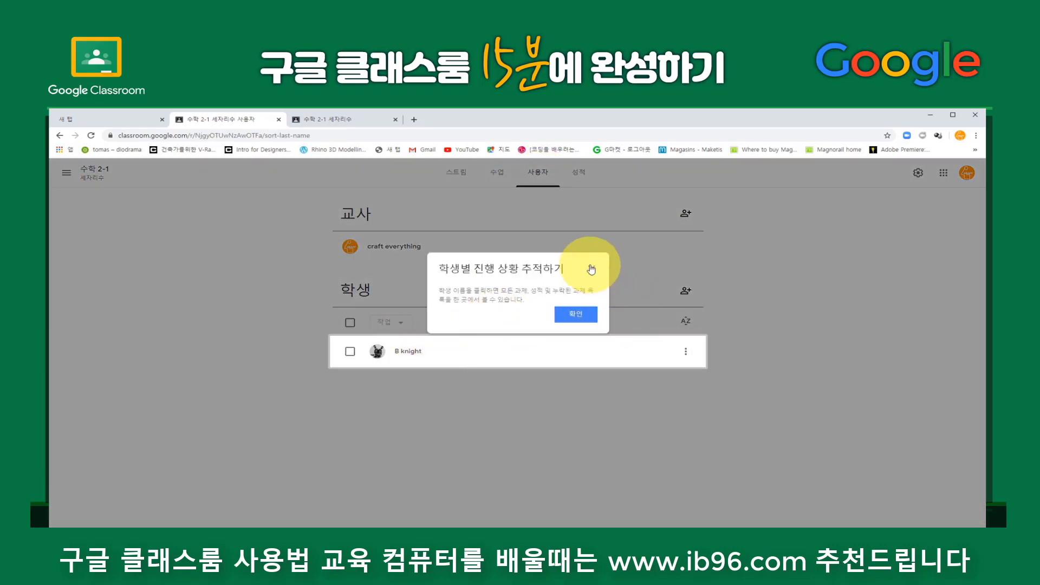
left_click(593, 269)
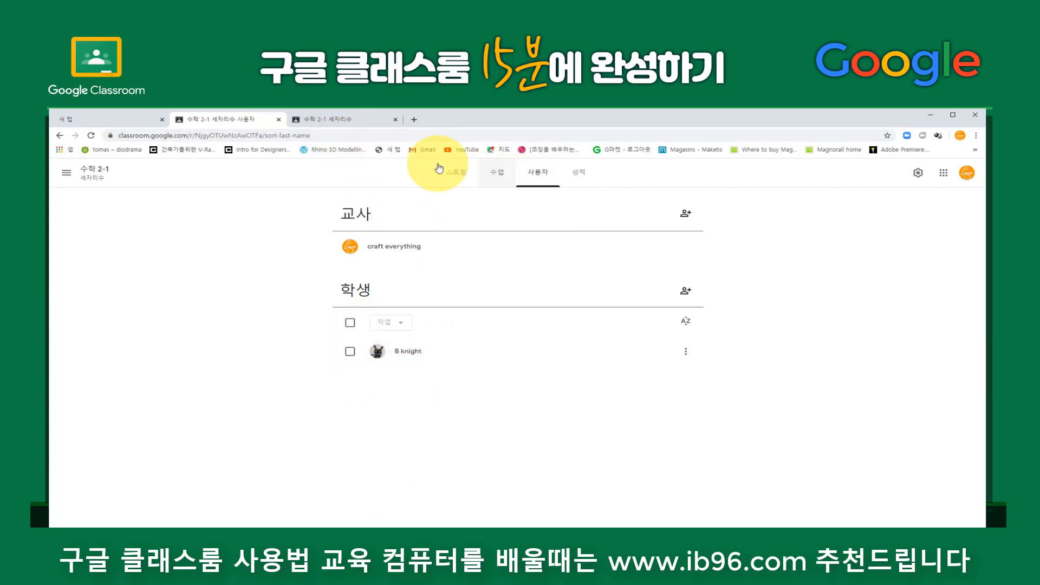
In the student account's class, view the full list of the student's assignments and return to the stream
left_click(349, 122)
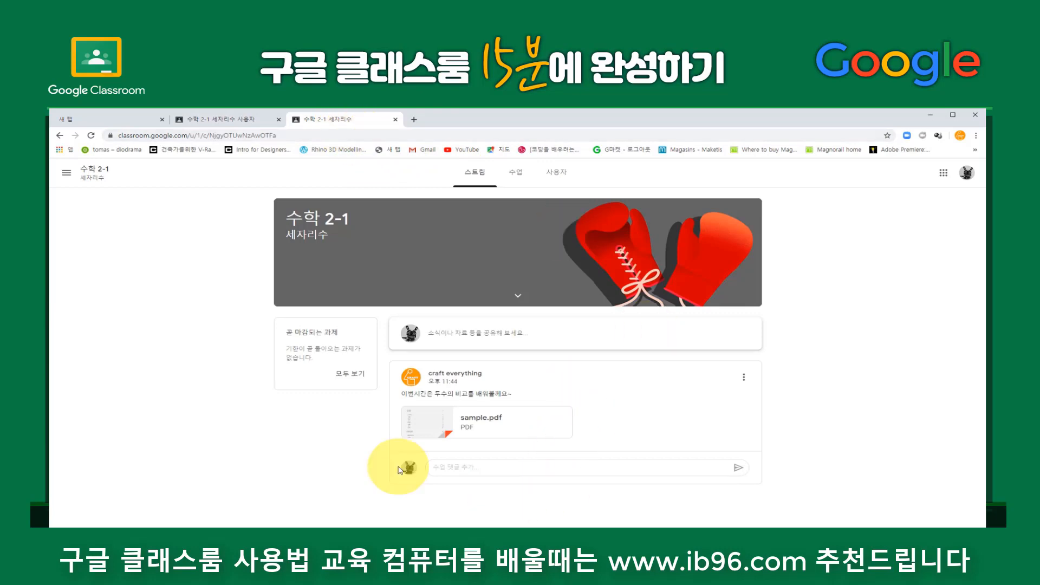
left_click(351, 375)
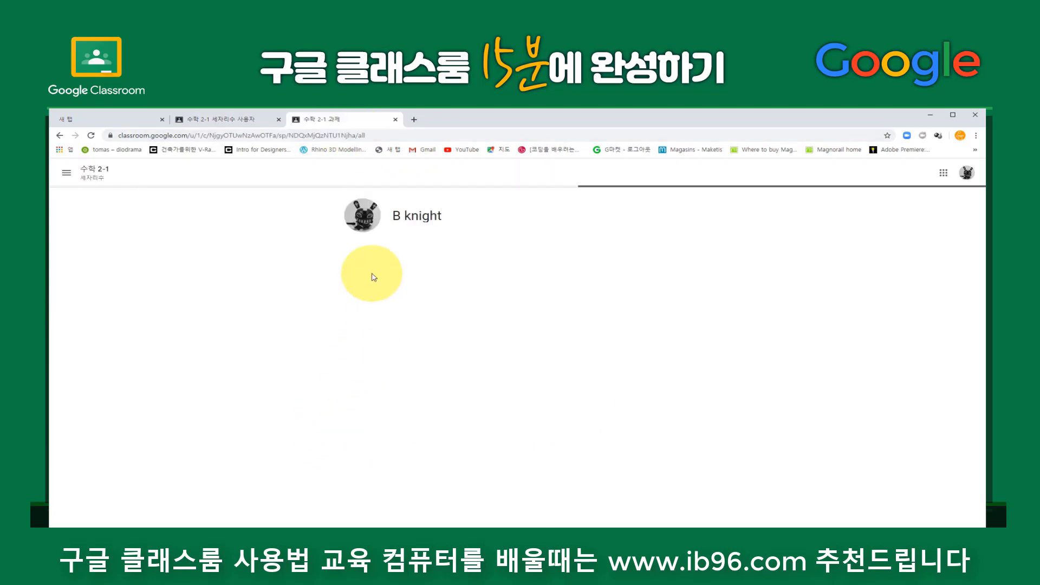
left_click(59, 135)
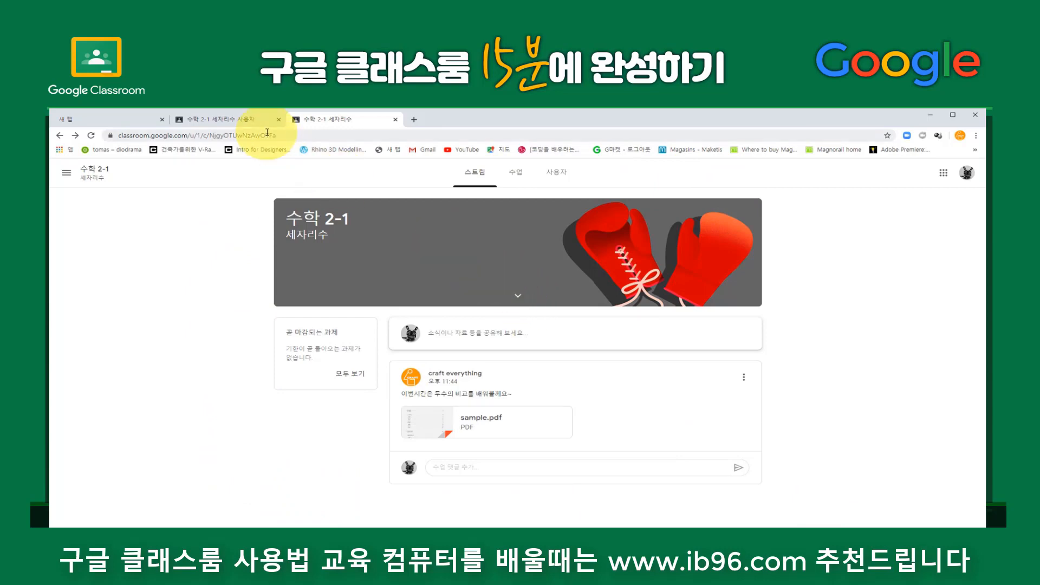
Return to the teacher's view, show the class stream (스트림), and go to the overview of all classes
left_click(252, 120)
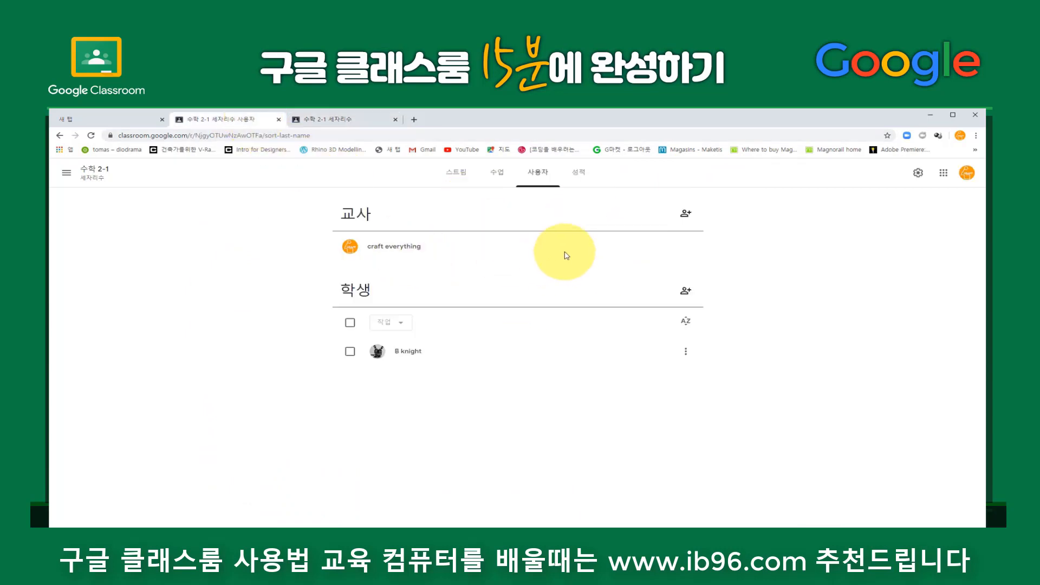
left_click(457, 173)
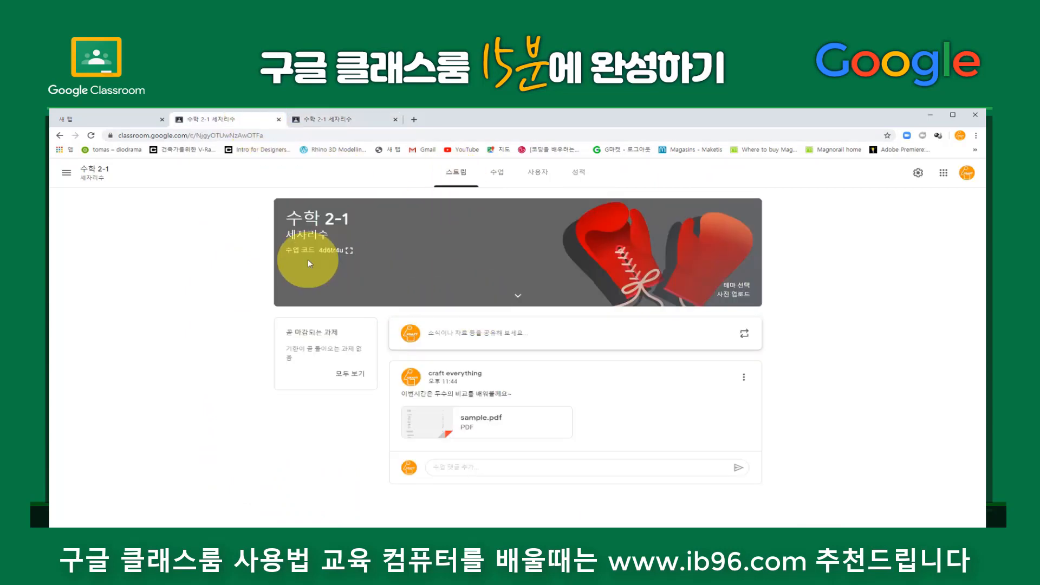
left_click(67, 172)
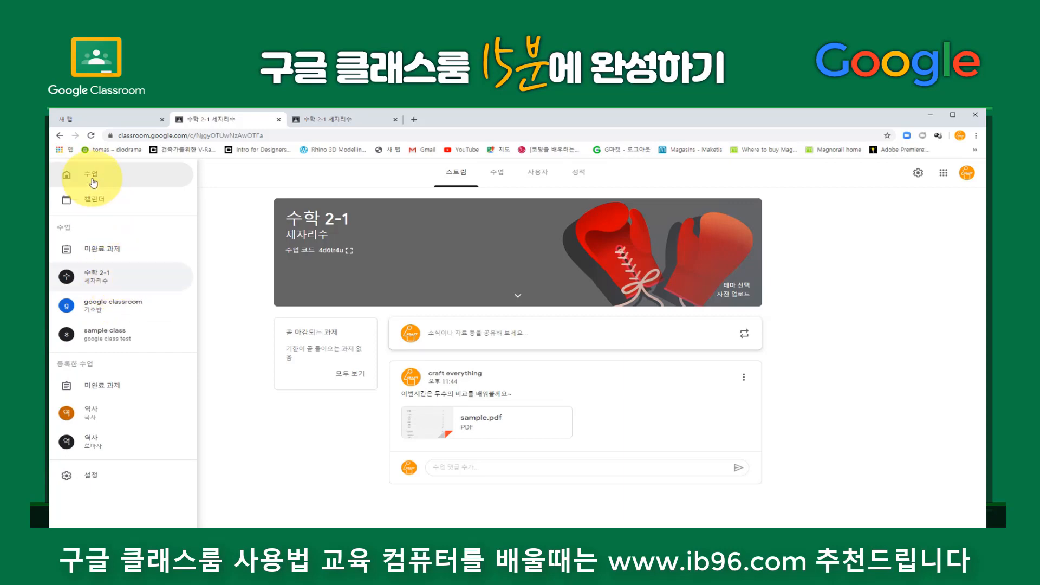
left_click(74, 175)
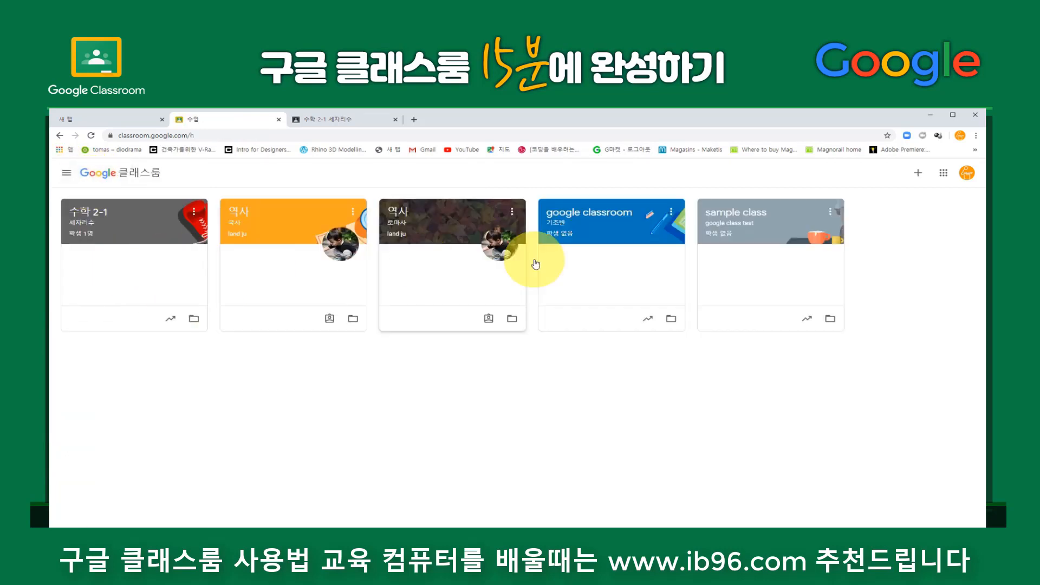